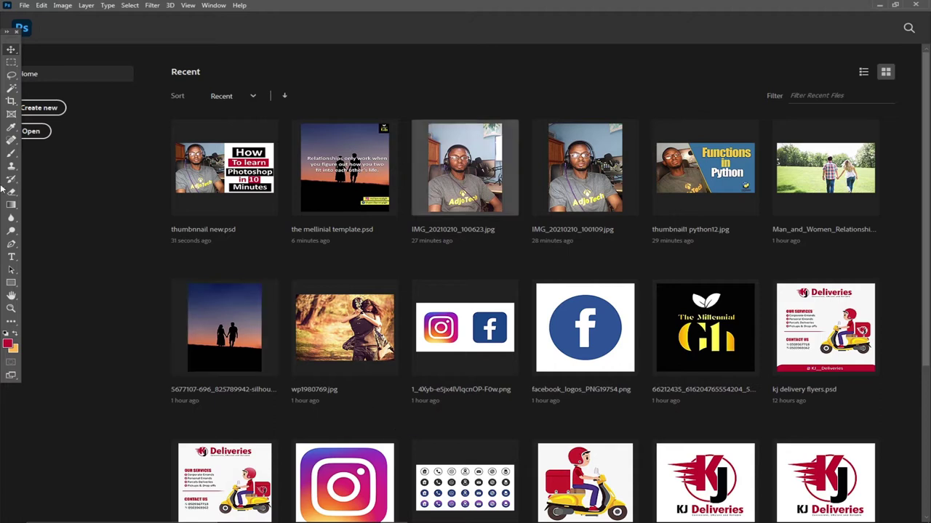
- Create a blank document from the Print tab's A4 preset: 210 × 297 mm at 300 ppi
click(24, 5)
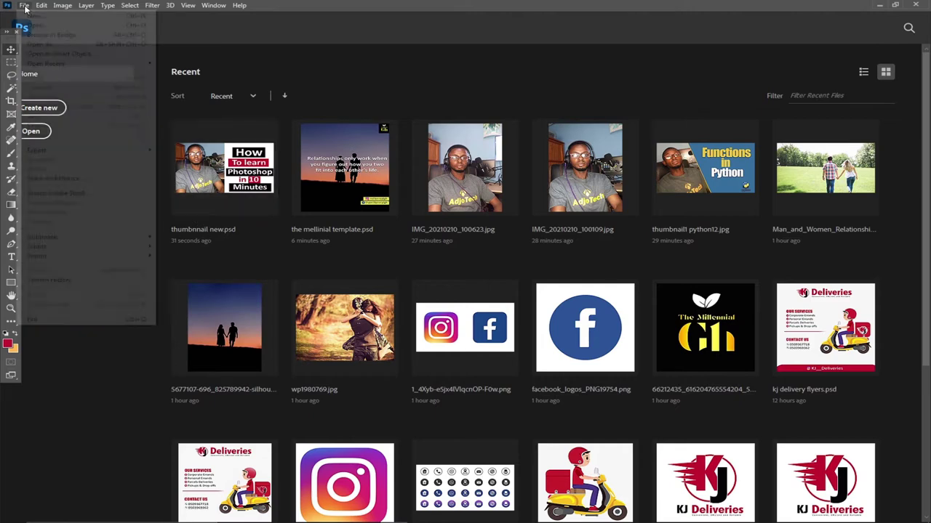
click(35, 19)
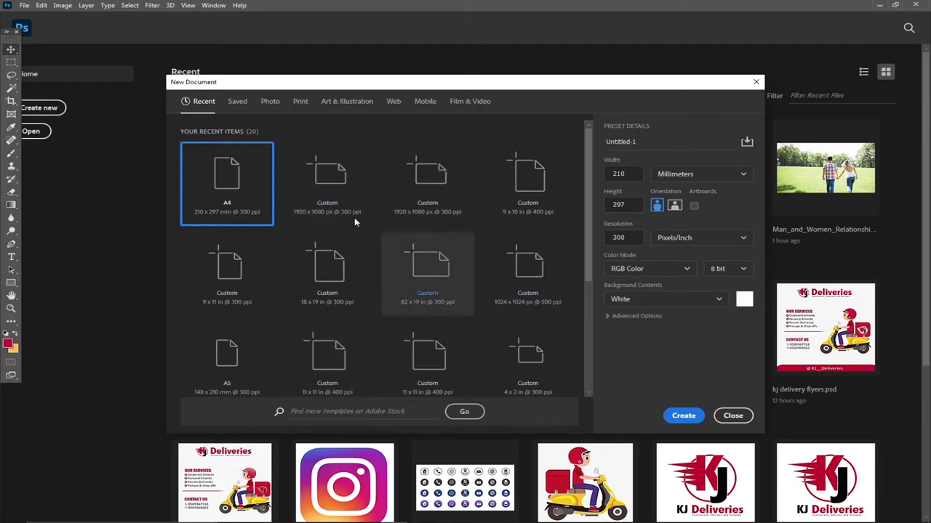
click(301, 102)
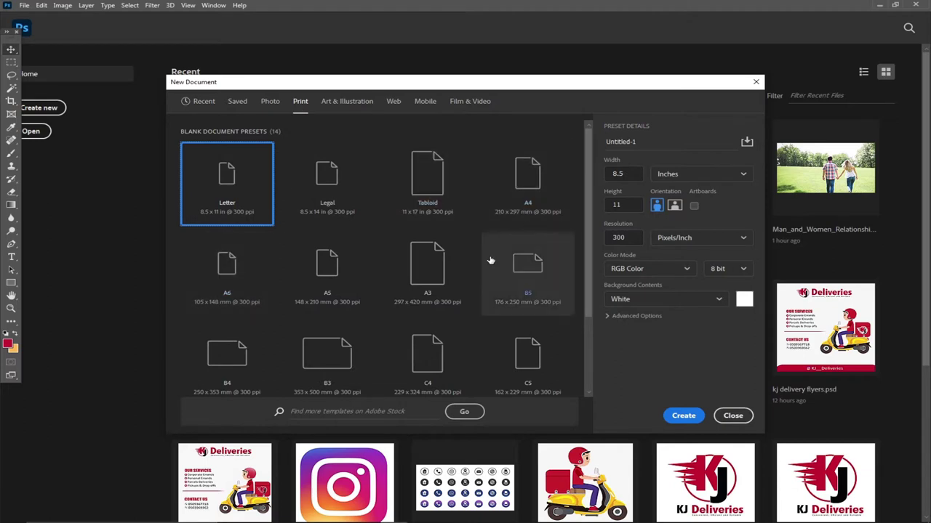
click(535, 208)
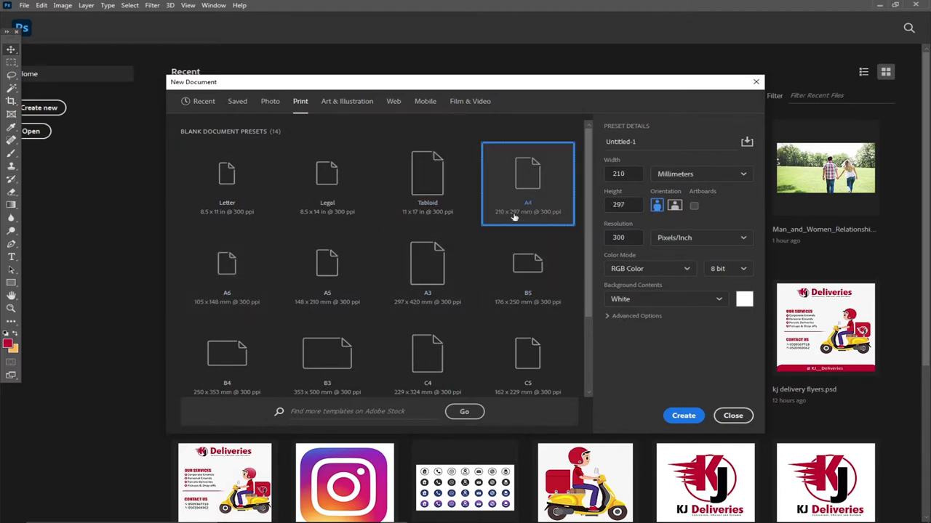
drag(620, 174, 592, 176)
drag(635, 208, 597, 207)
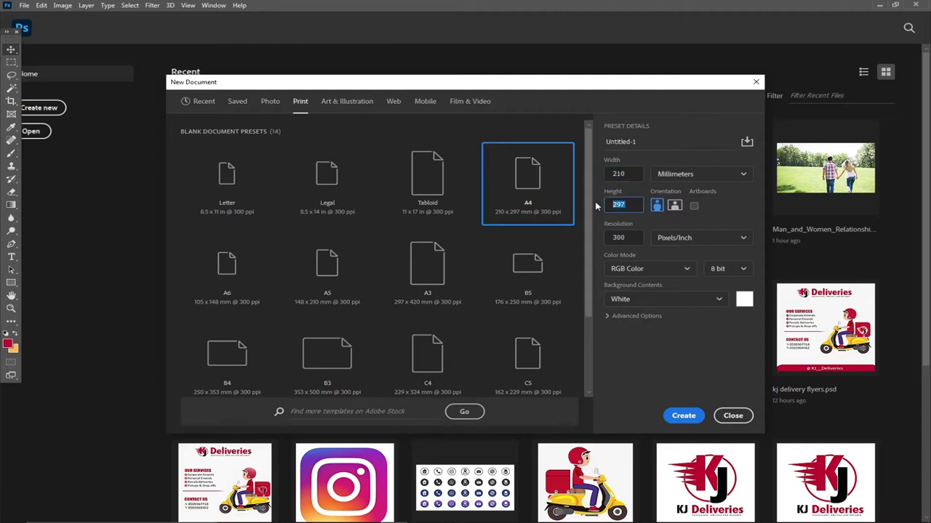
click(621, 178)
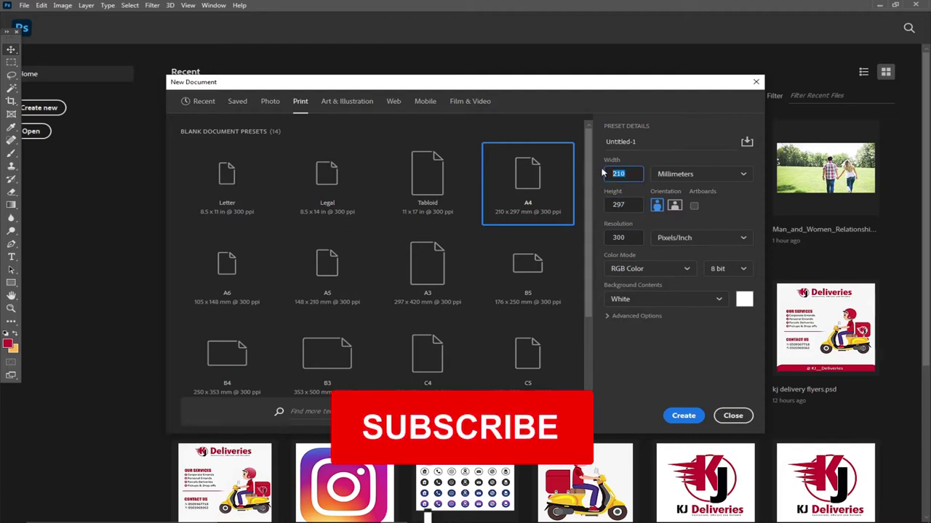
click(526, 209)
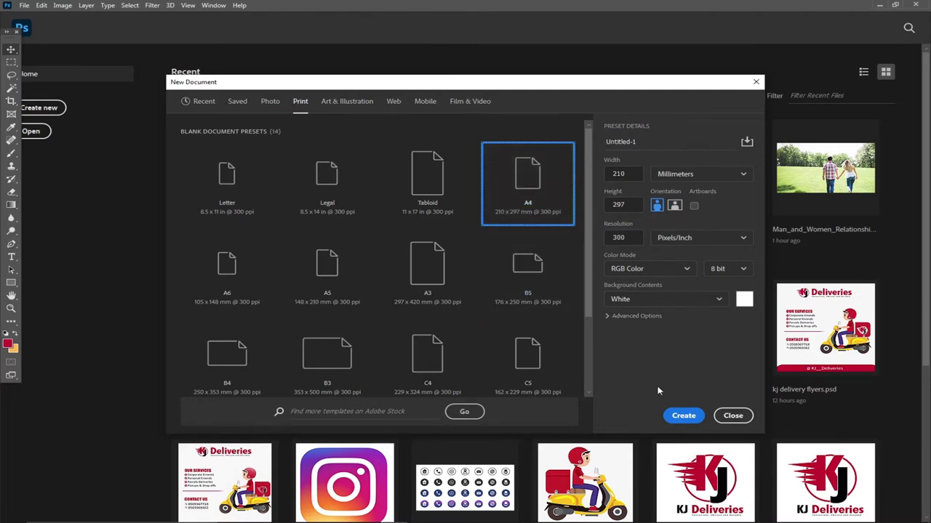
click(682, 416)
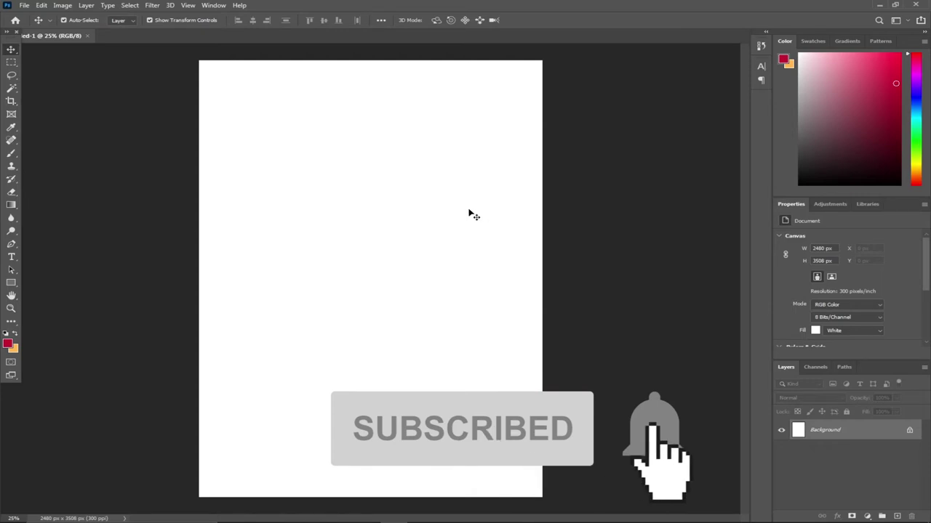
- Minimize the Photoshop window holding the blank A4 page
click(879, 4)
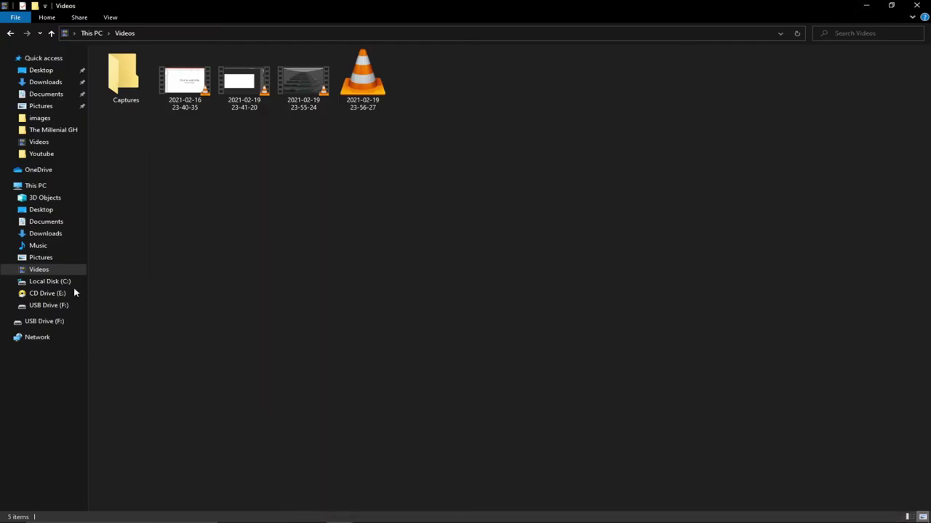
- Open IMG_7188 from Pictures > Preach the world in Photoshop by dragging it across
click(41, 262)
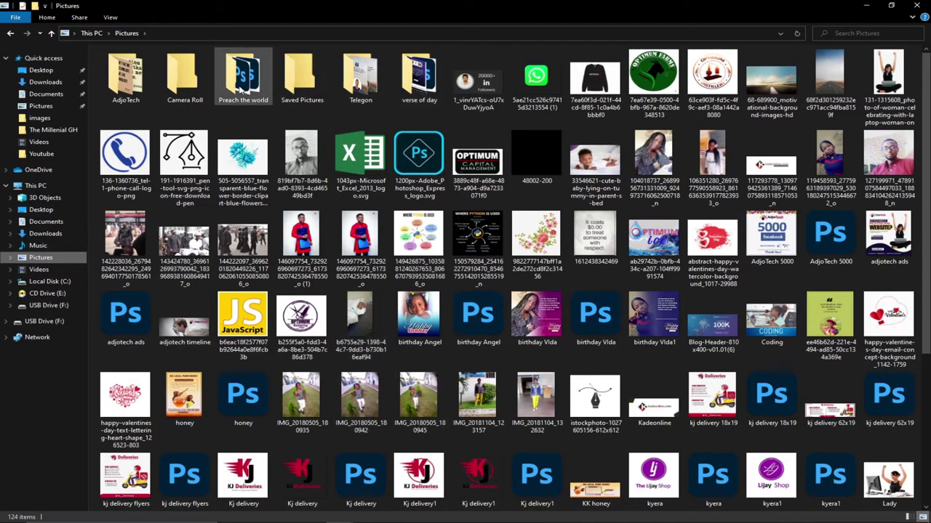
double_click(243, 76)
drag(297, 142, 458, 354)
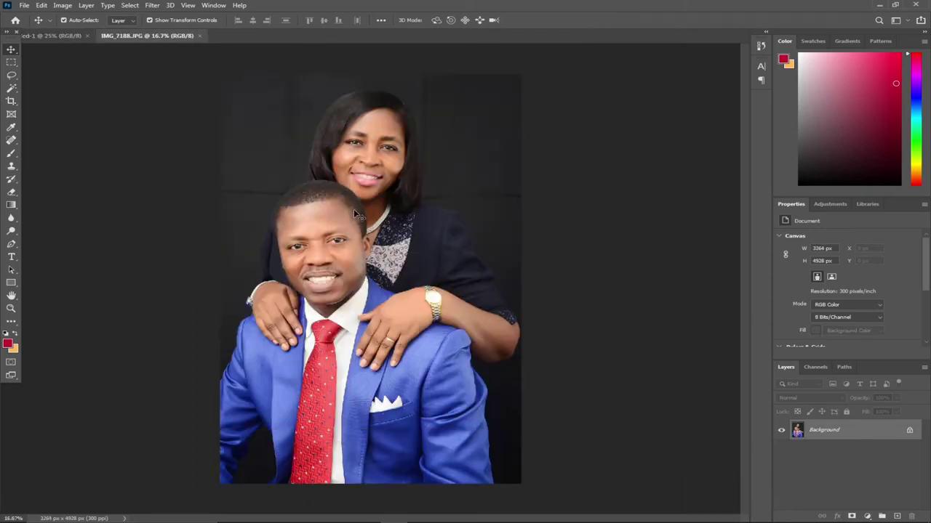
click(199, 35)
click(24, 5)
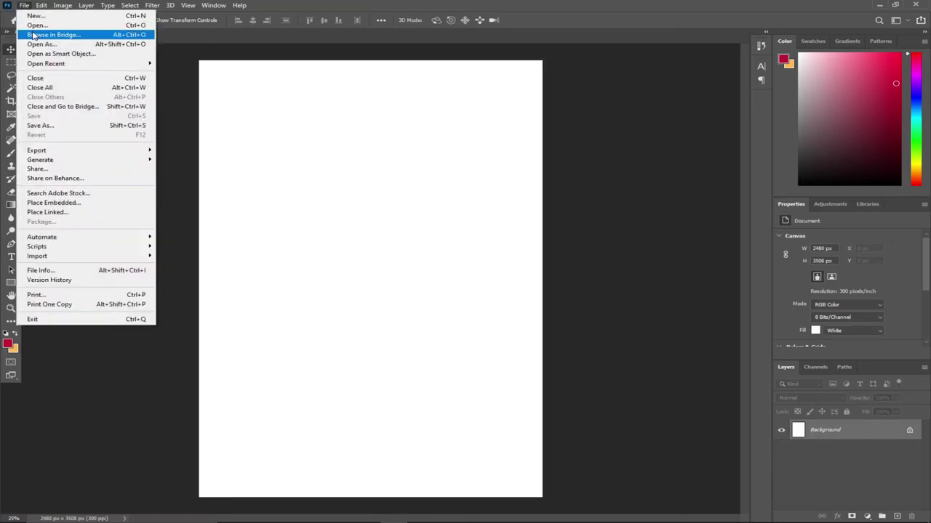
click(37, 26)
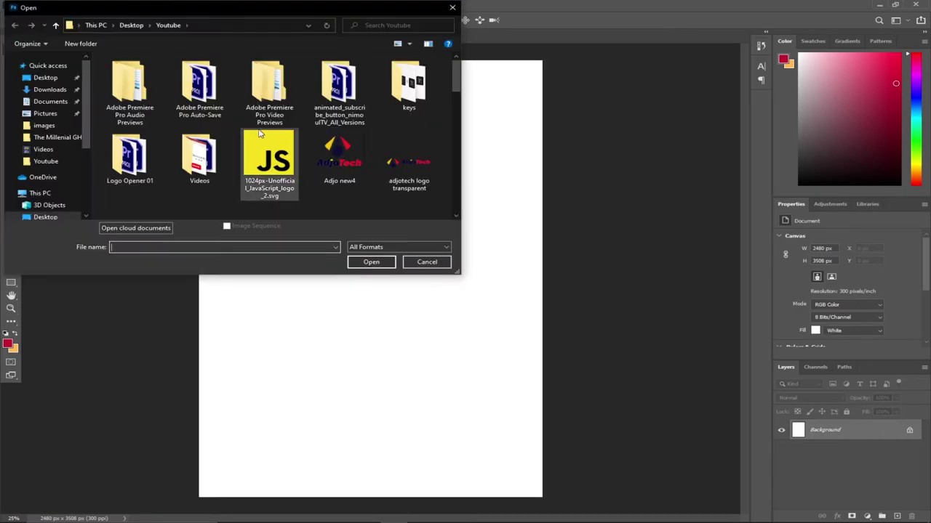
click(45, 113)
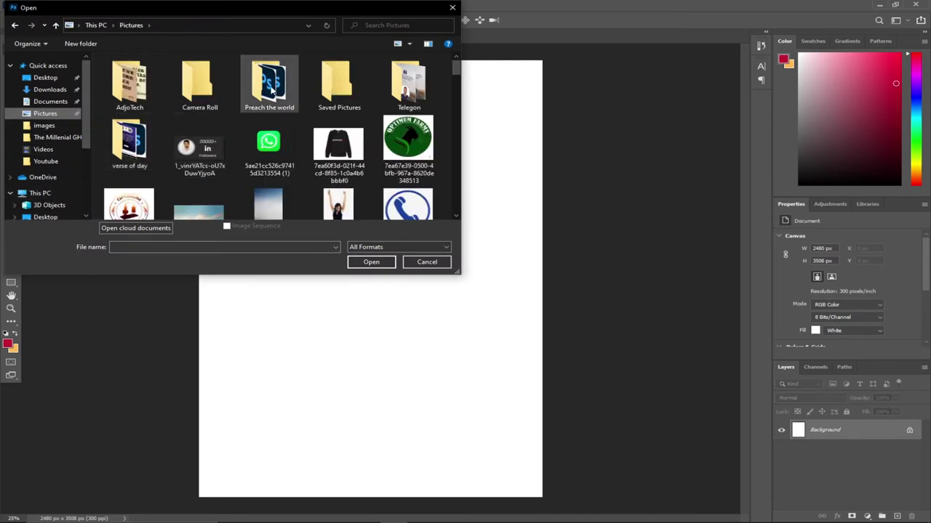
double_click(277, 91)
scroll(267, 168, down, 3)
click(269, 178)
double_click(269, 178)
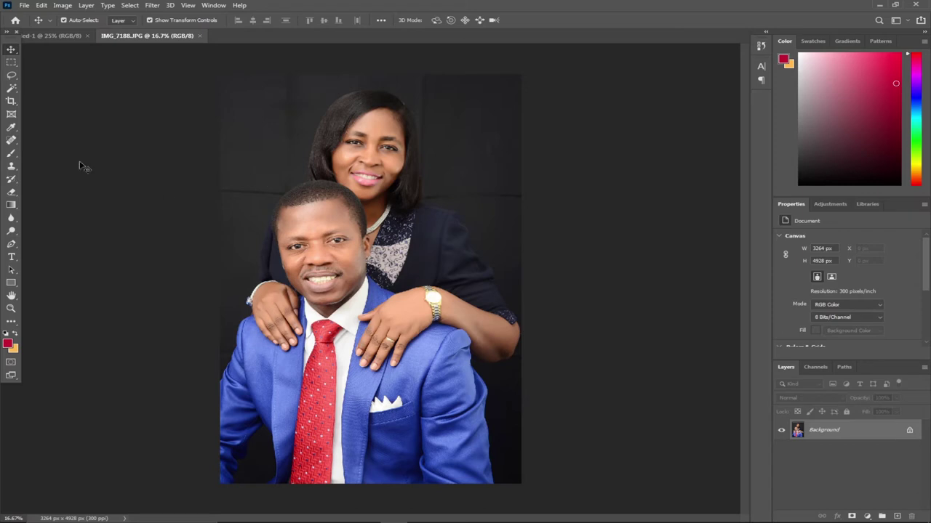
click(53, 34)
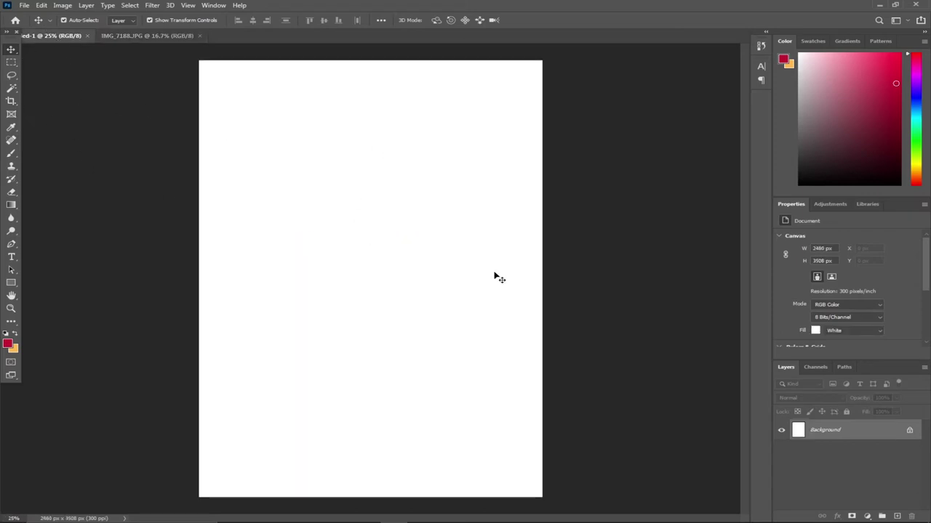
click(104, 37)
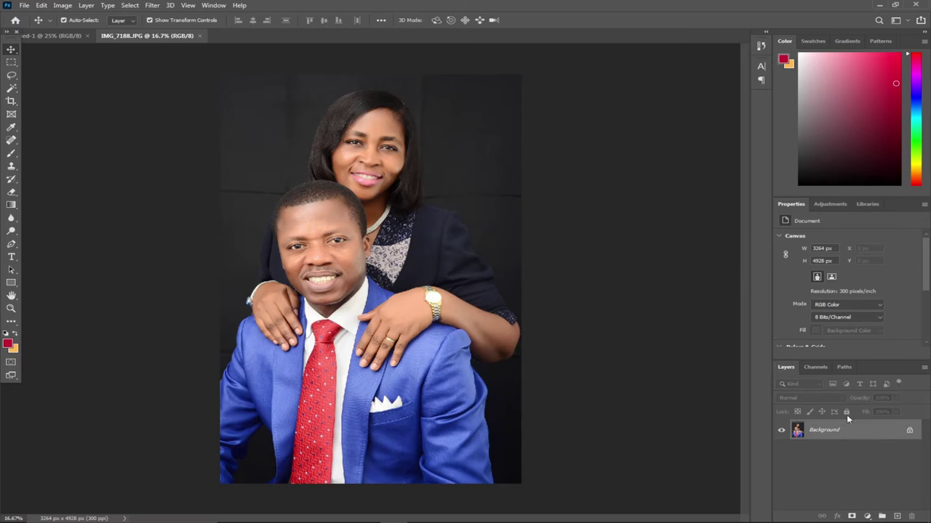
- Convert the couple photo's Background to a normal layer and drag it into the A4 document
double_click(895, 434)
click(556, 158)
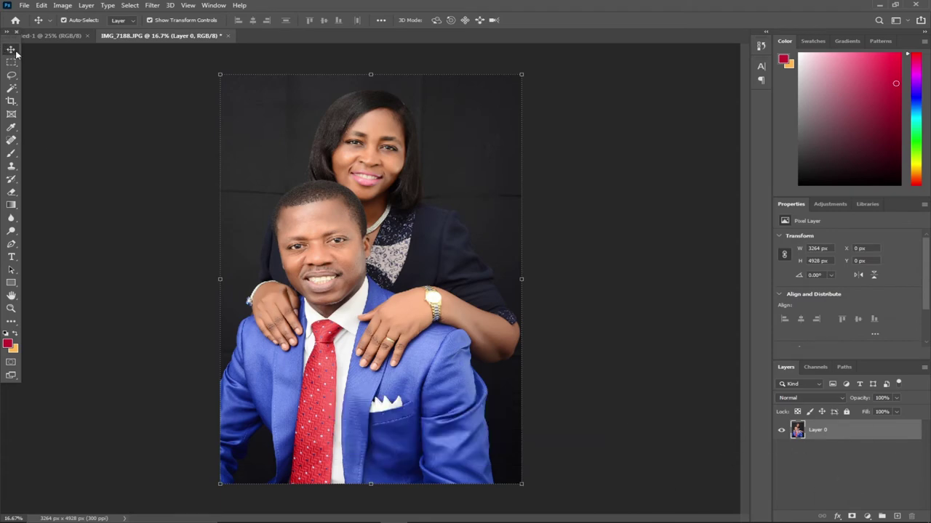
drag(315, 204, 395, 378)
- Scale the photo down to about 41%, move it up, and duplicate it offset down-right
drag(161, 66, 273, 114)
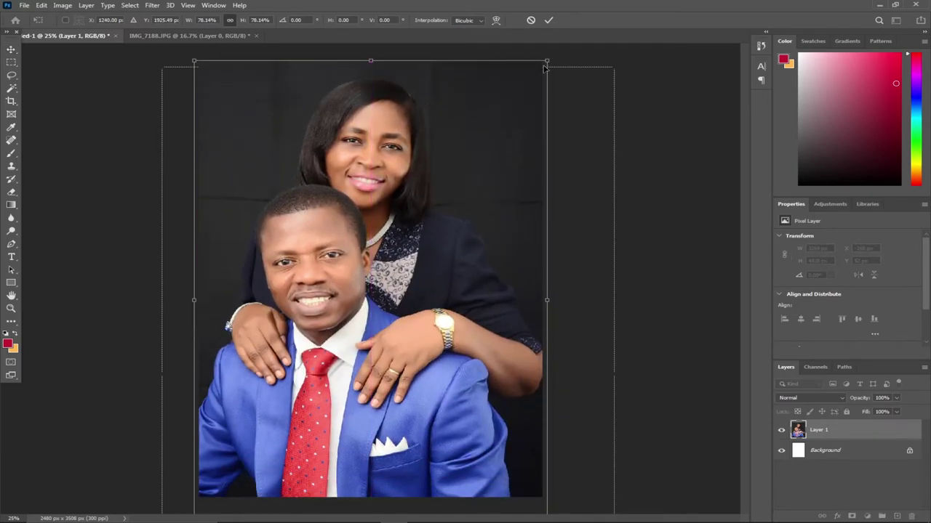
drag(545, 62, 434, 216)
drag(346, 259, 351, 153)
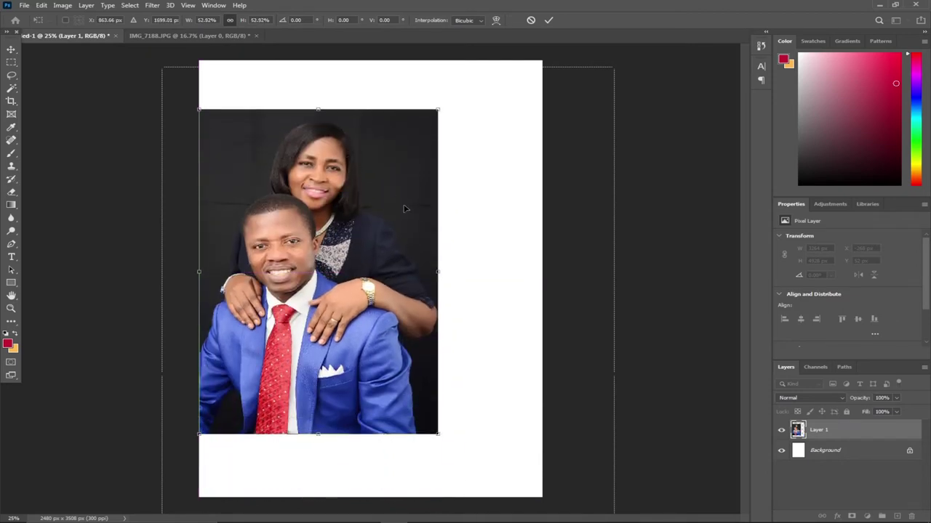
drag(440, 107, 469, 163)
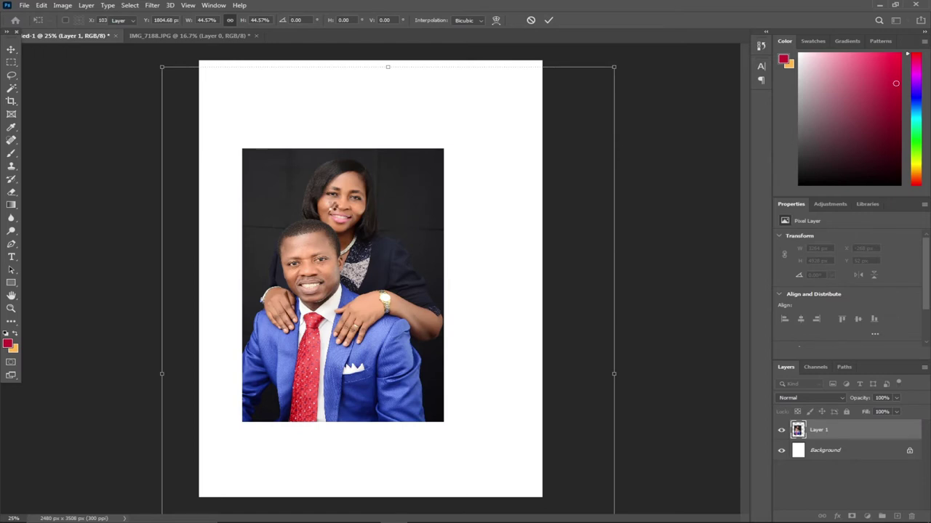
key(Return)
drag(337, 238, 337, 207)
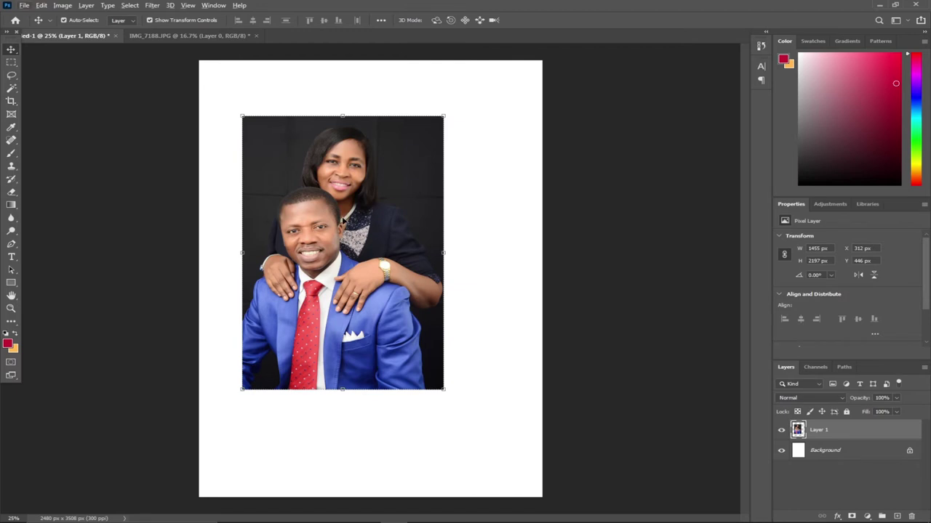
drag(341, 214, 440, 304)
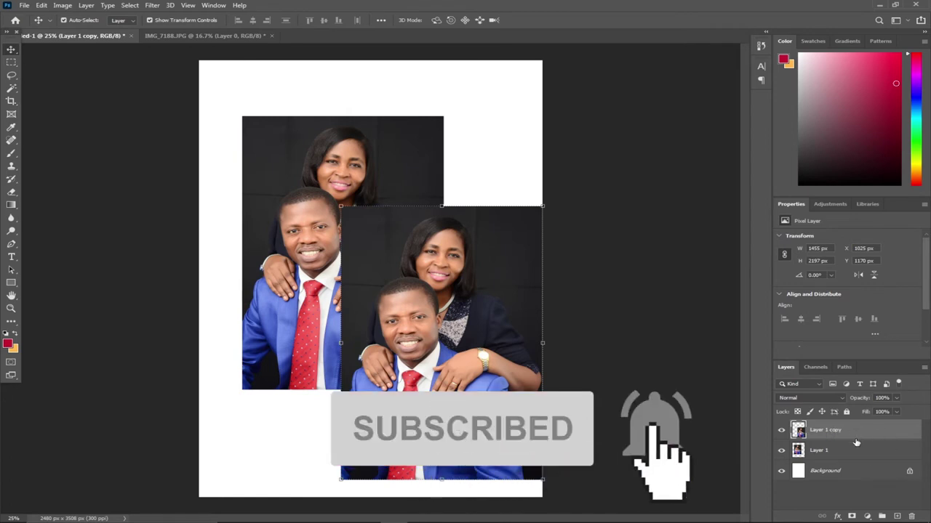
- Duplicate Layer 1 and move the copies so two sit side by side along the bottom
click(847, 452)
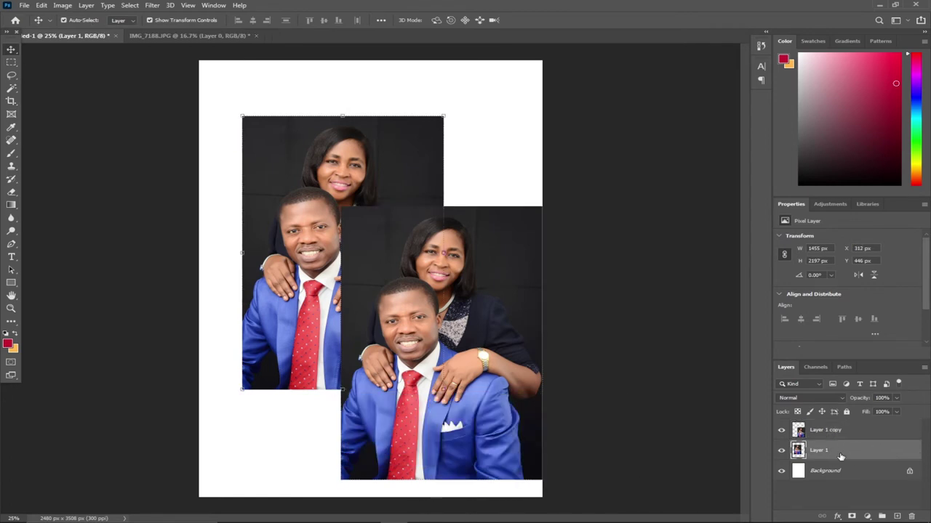
key(ctrl+j)
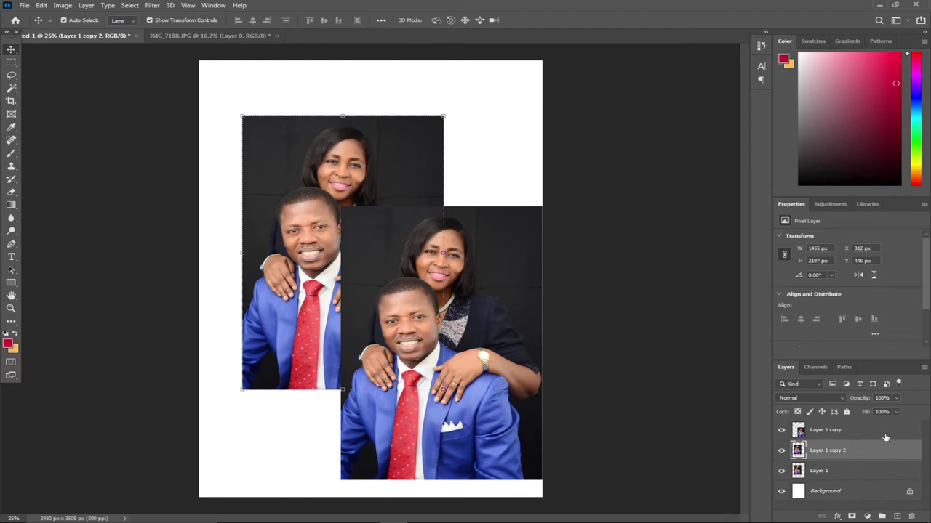
drag(484, 354, 472, 413)
drag(349, 159, 385, 230)
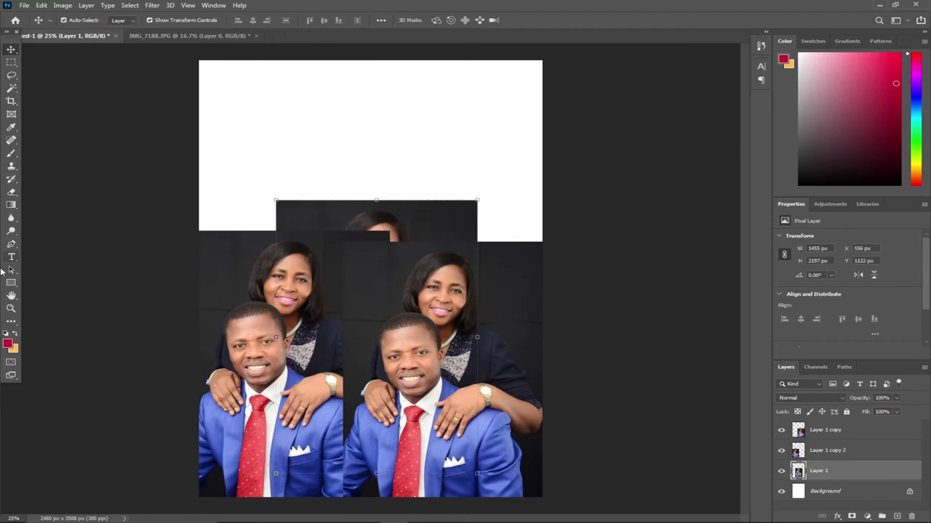
- Type 'Photoshop' in a text block above the photos, correcting the typo, and select it
key(t)
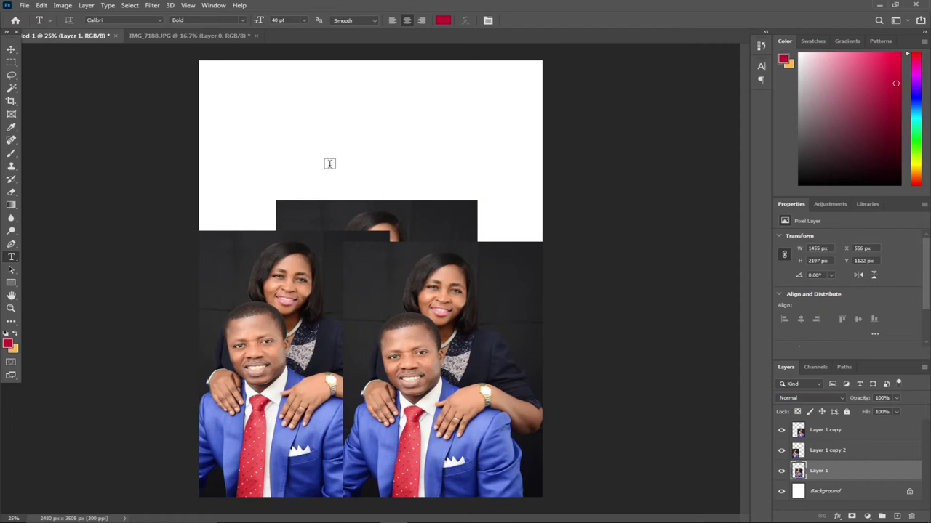
click(350, 151)
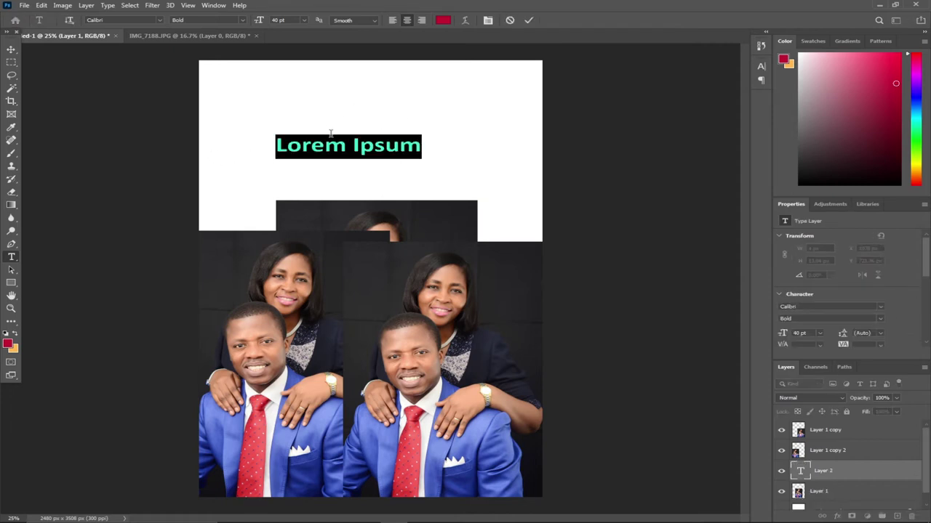
click(342, 141)
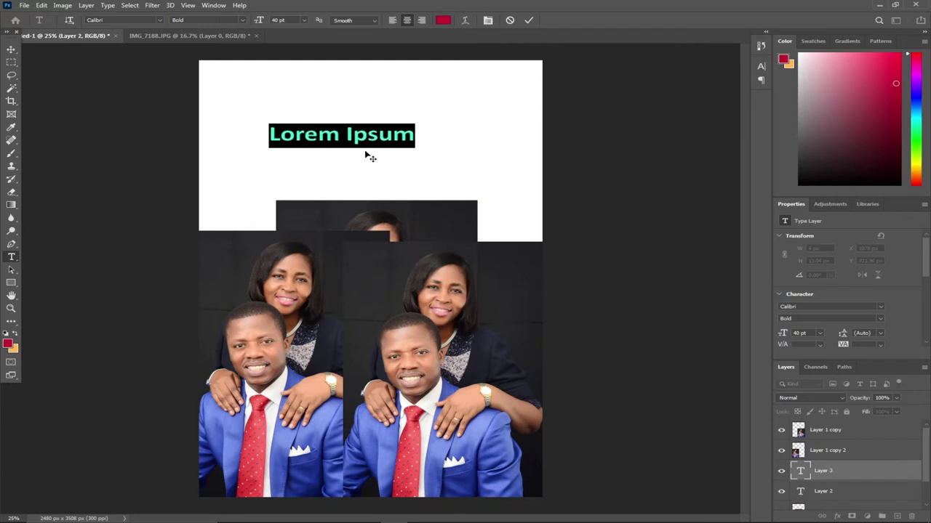
text(PHo)
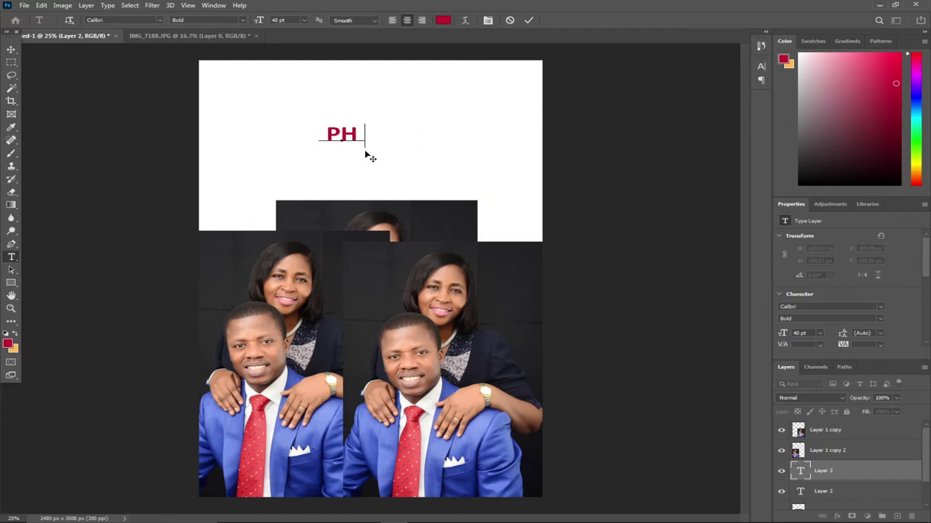
key(BackSpace)
key(BackSpace)
text(hotoshop)
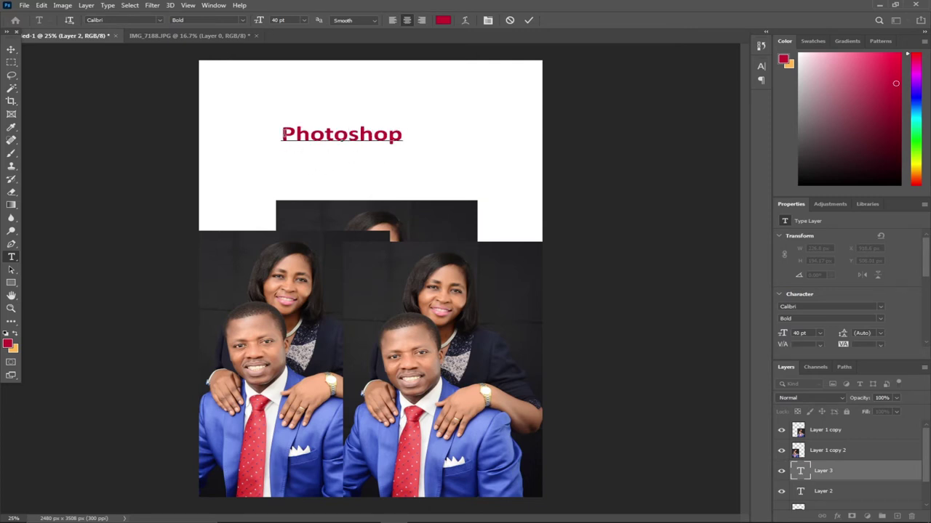
drag(281, 135, 452, 139)
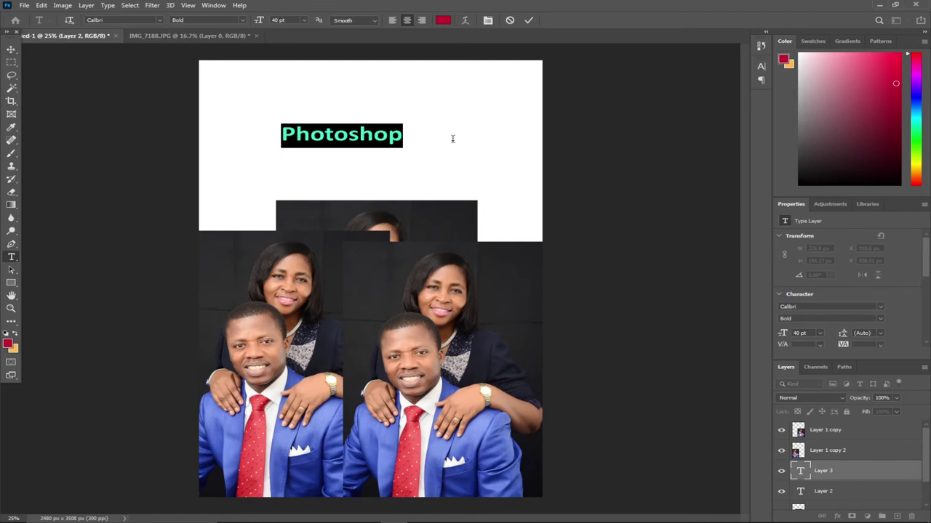
- Set the heading's text colour to a very dark navy in the Color Picker
click(443, 20)
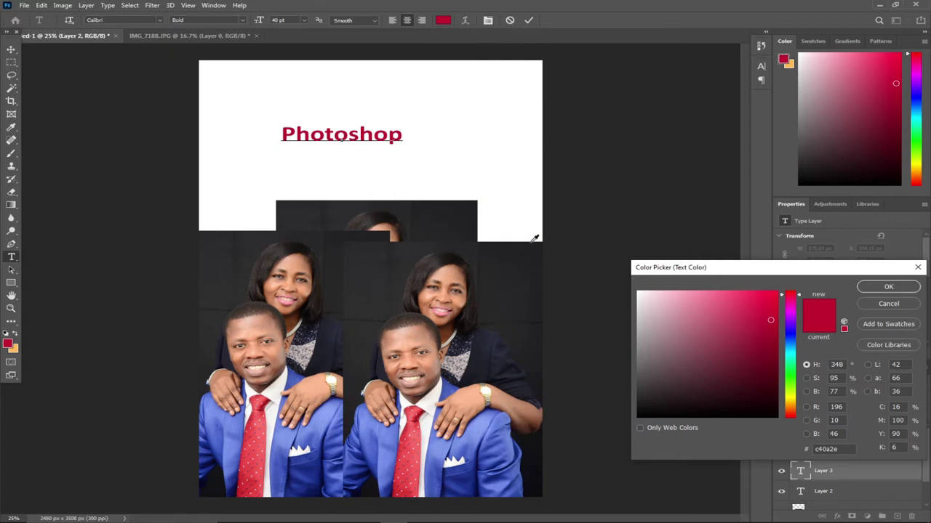
click(491, 451)
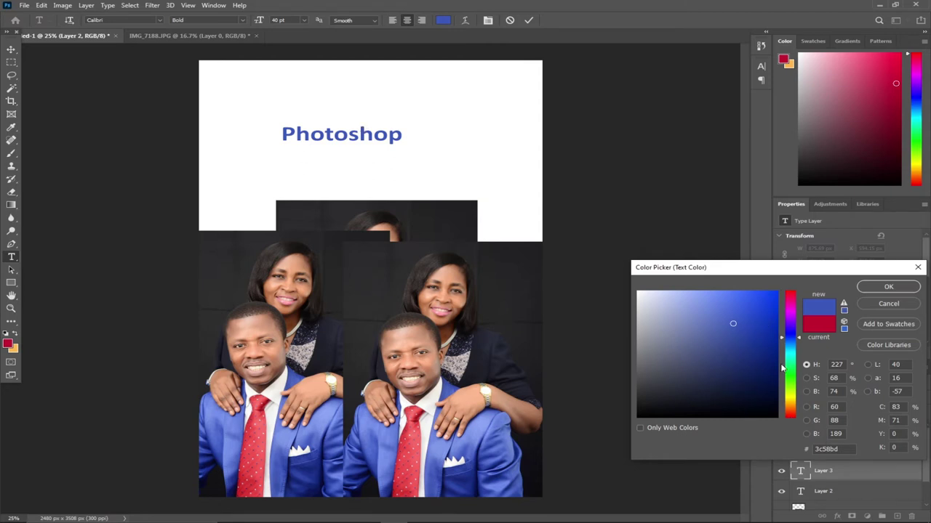
click(763, 393)
mouse_move(763, 392)
mouse_down()
mouse_move(691, 369)
mouse_move(675, 343)
mouse_move(758, 328)
mouse_move(715, 320)
mouse_up()
drag(797, 341, 797, 336)
click(765, 379)
click(888, 286)
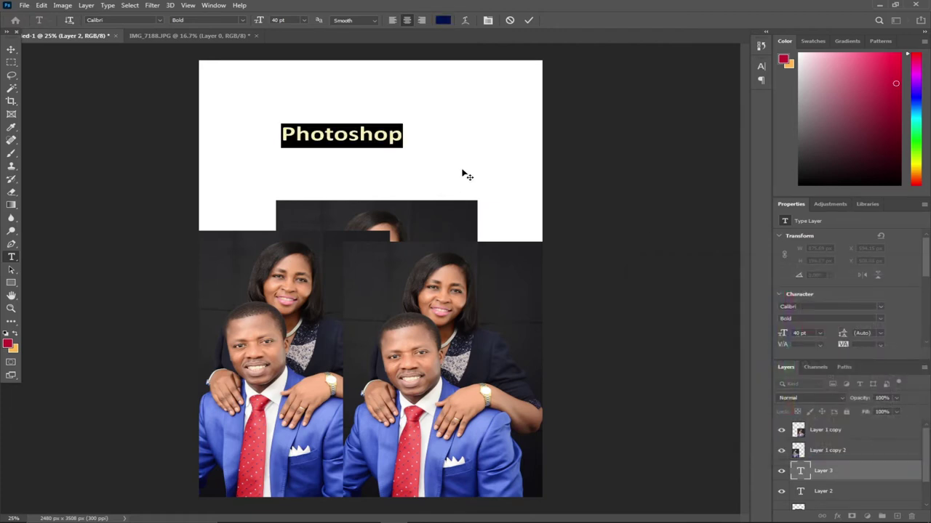
- Scale the Photoshop heading up to about 65 pt, then place the caret back in the word
click(12, 49)
click(13, 49)
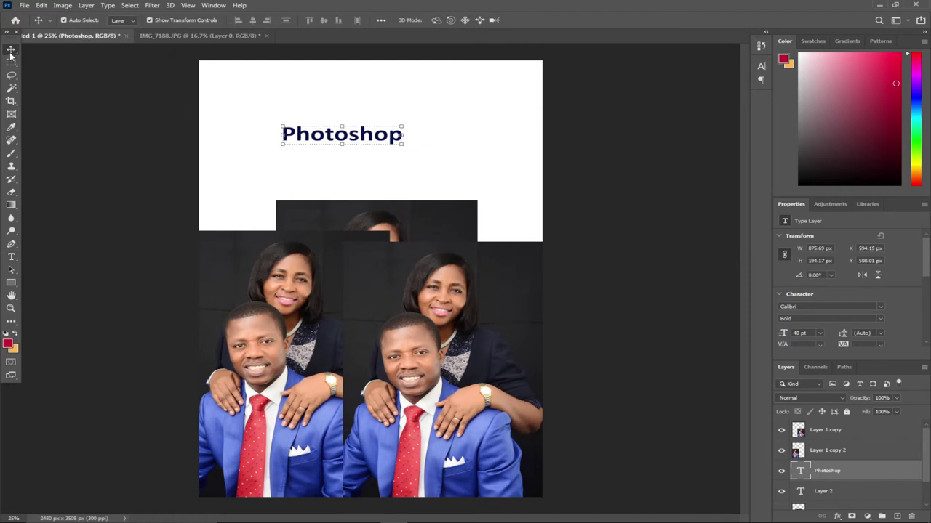
drag(405, 125, 480, 107)
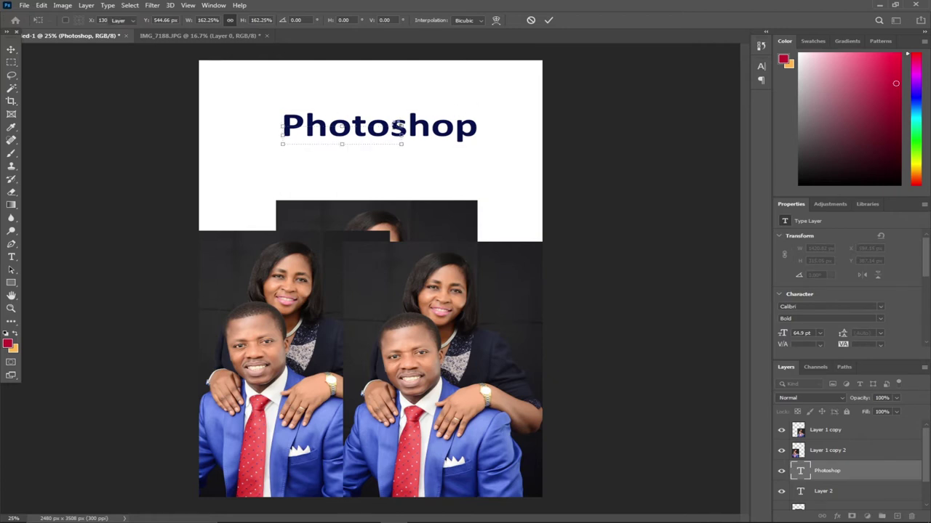
key(Return)
click(11, 256)
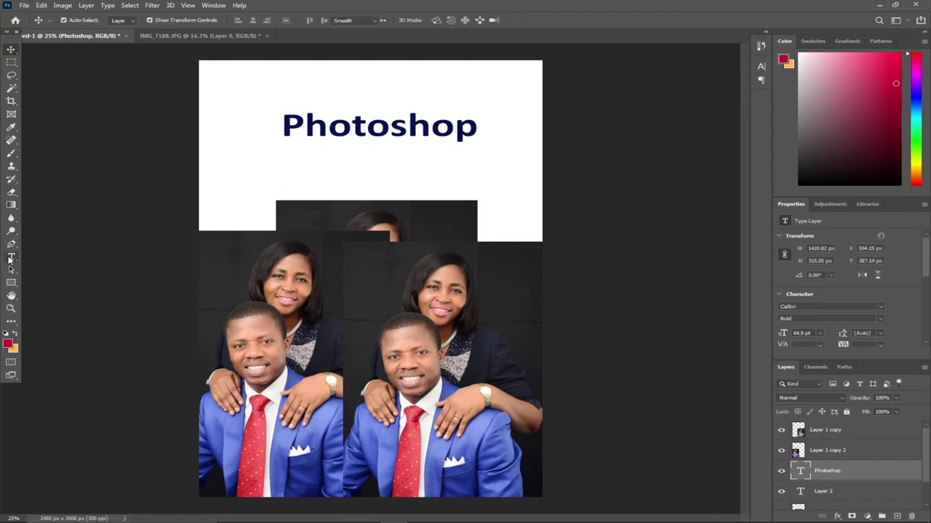
click(351, 125)
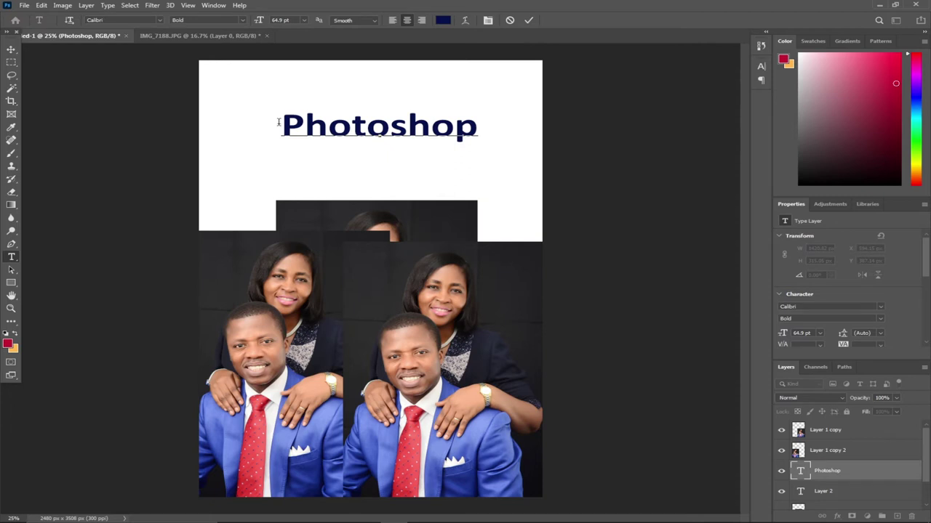
- Retype a letter in the heading and select the whole word
key(BackSpace)
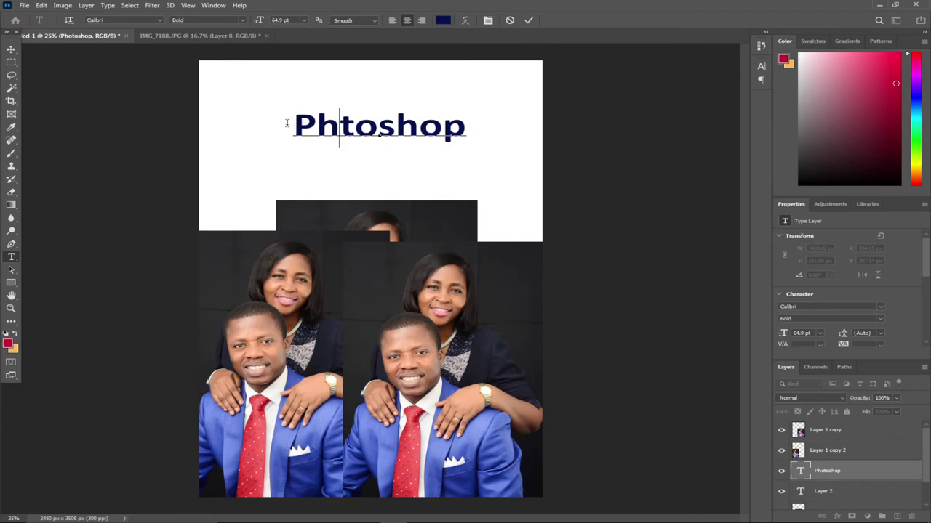
text(o)
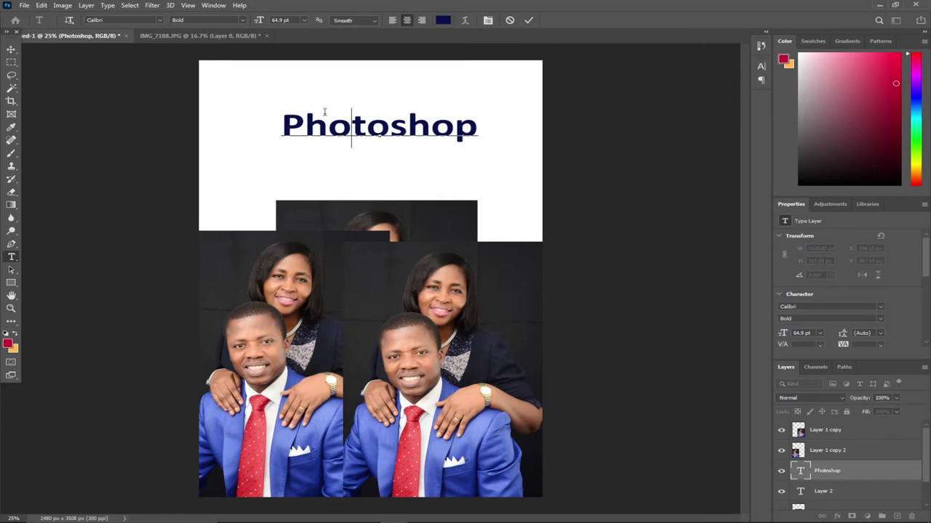
drag(293, 120, 455, 127)
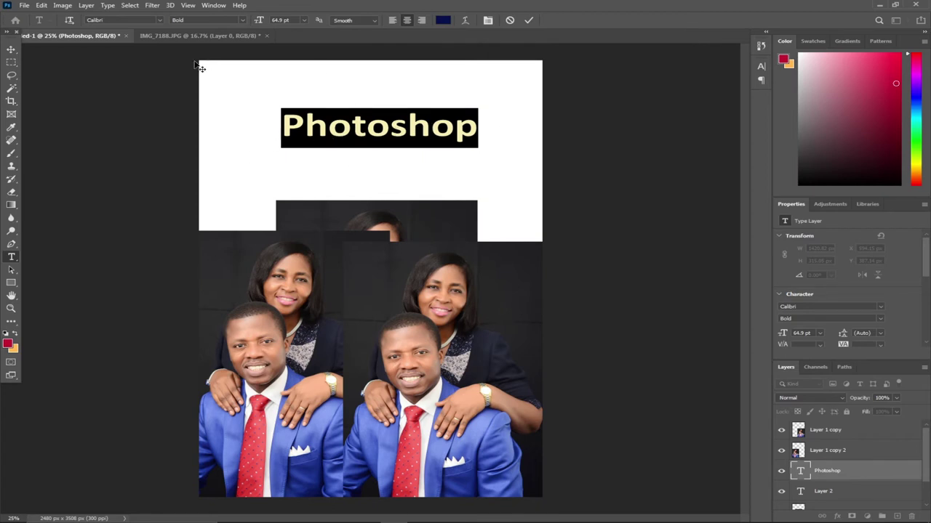
- Turn on All Caps in the Character panel so the heading reads PHOTOSHOP
click(762, 65)
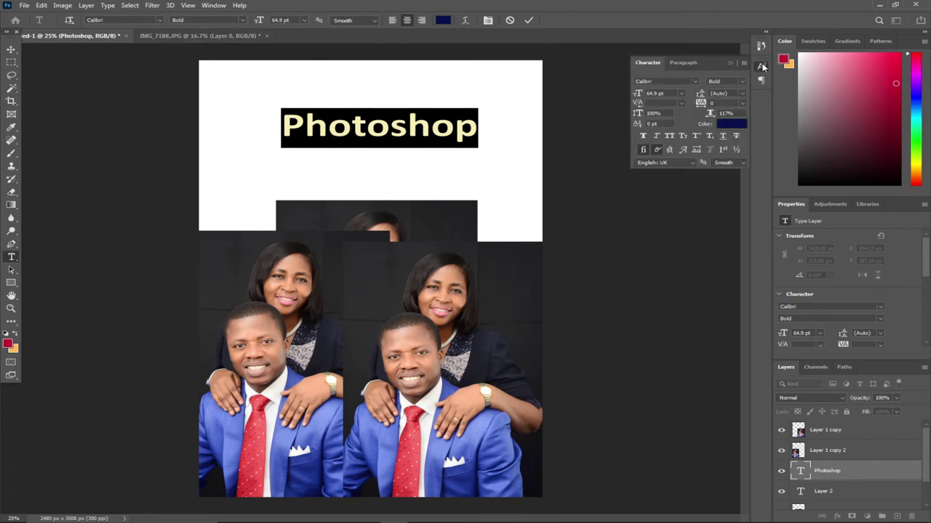
click(670, 138)
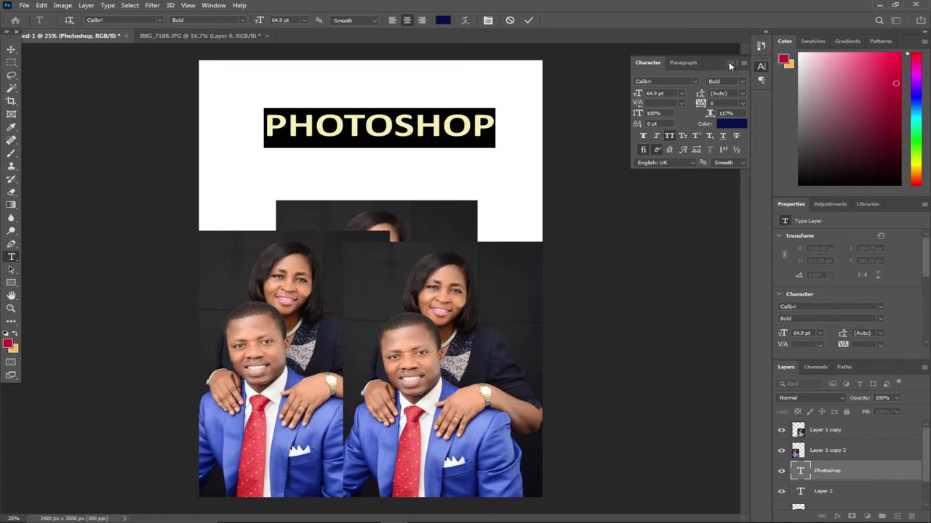
click(730, 64)
click(214, 6)
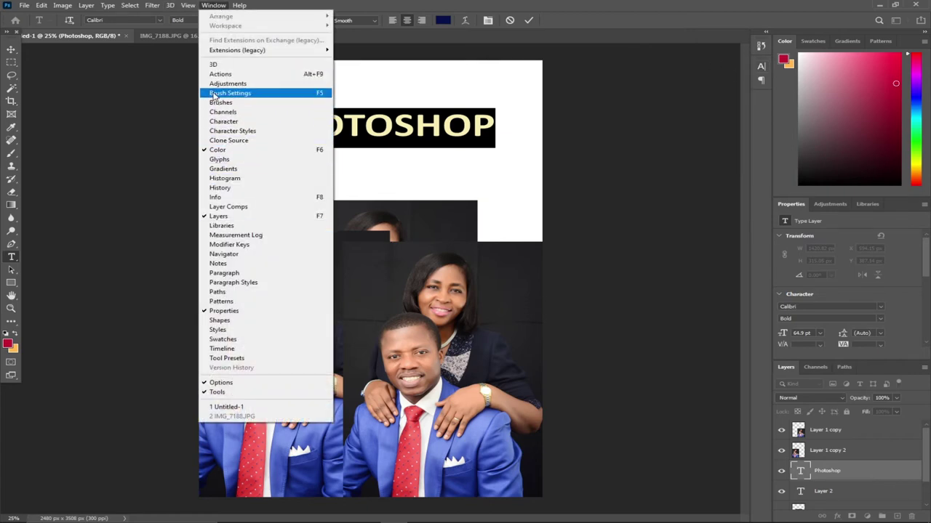
click(203, 122)
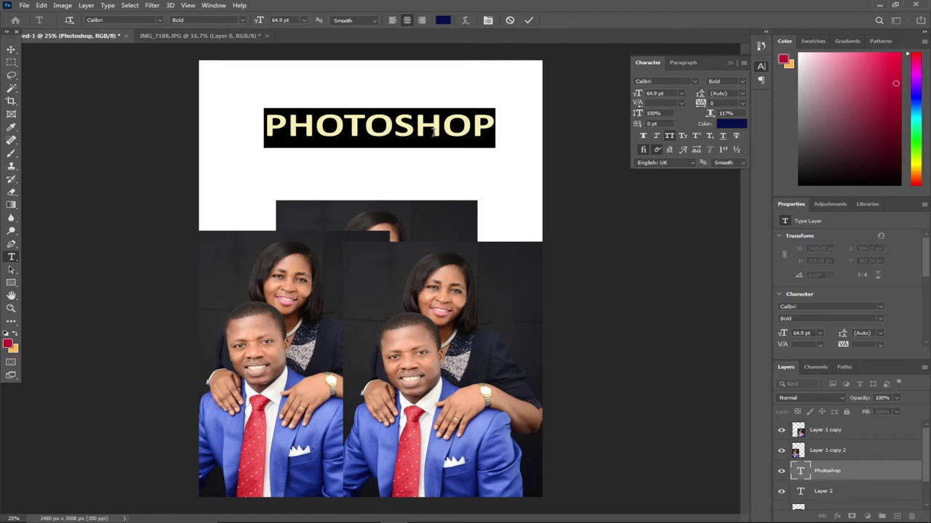
click(356, 138)
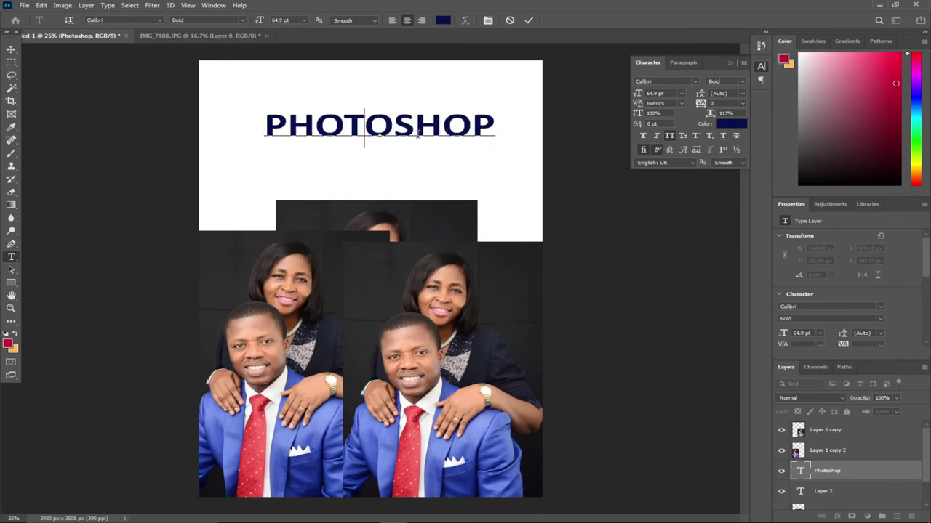
drag(495, 127, 255, 122)
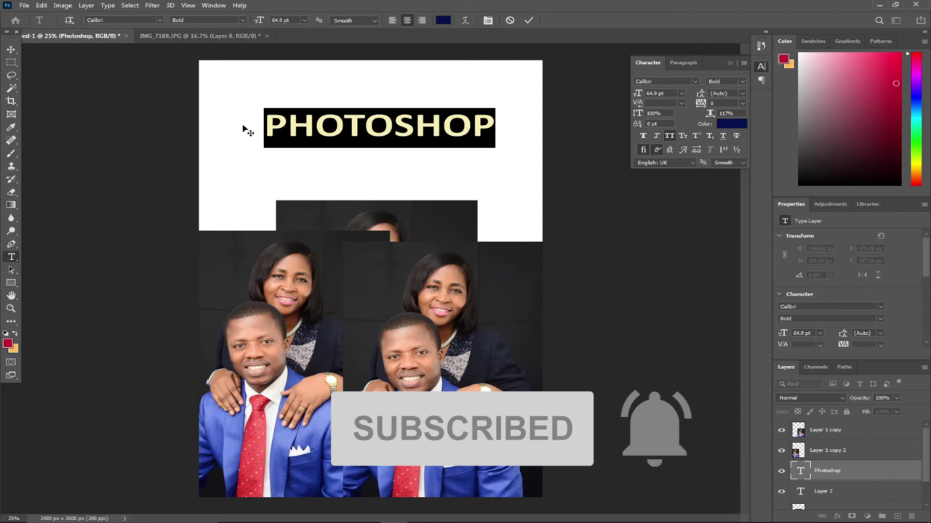
click(729, 63)
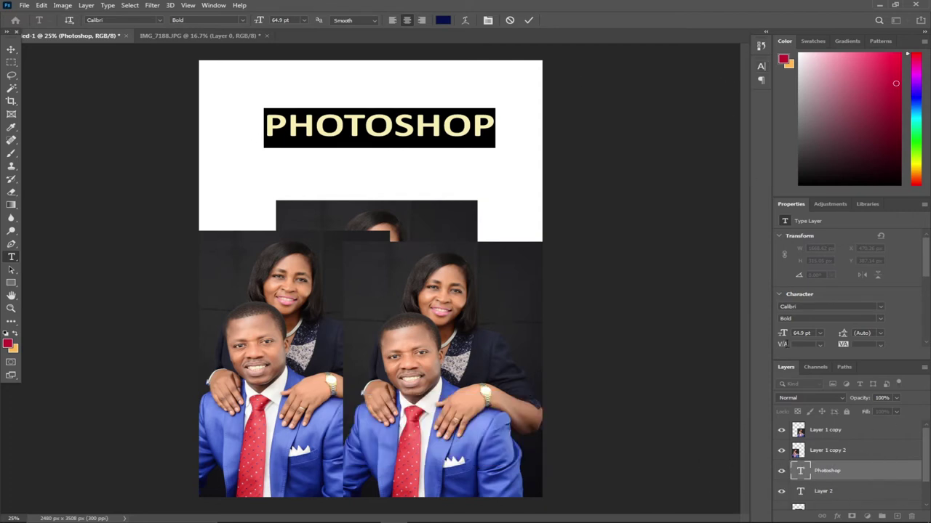
scroll(923, 449, down, 2)
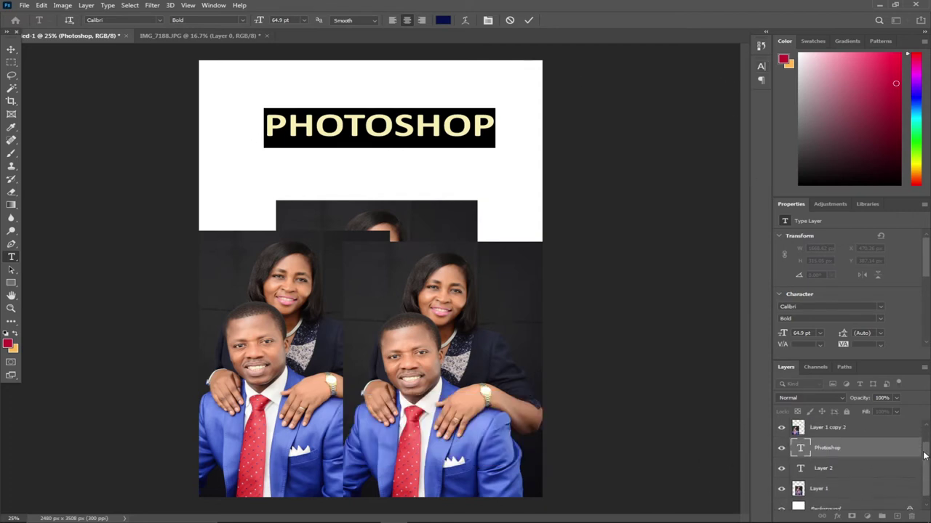
scroll(923, 449, up, 2)
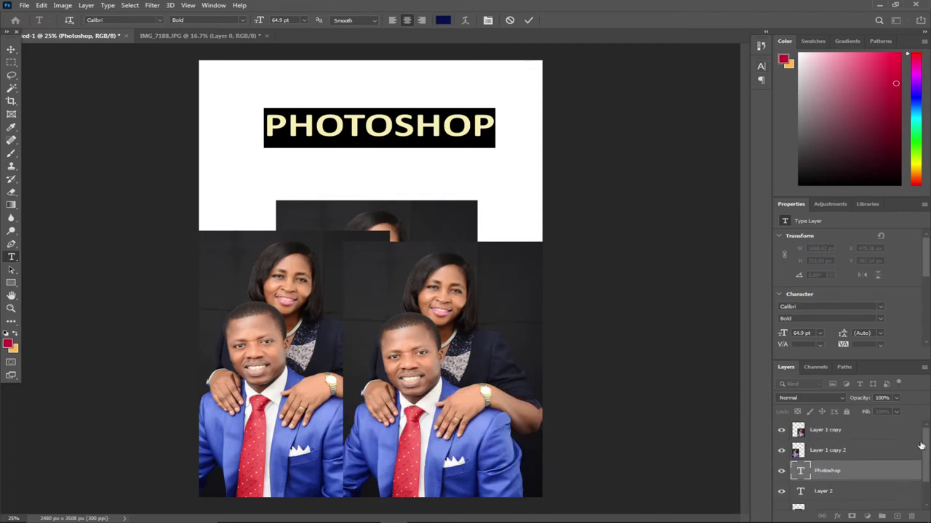
- Centre the PHOTOSHOP heading and draw a red rectangle across it
click(10, 49)
drag(343, 130, 333, 133)
click(11, 283)
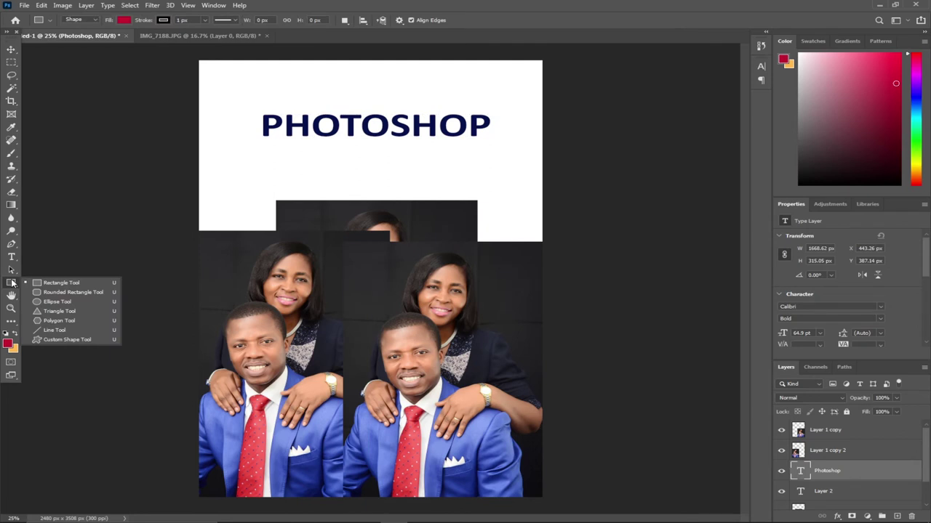
click(46, 285)
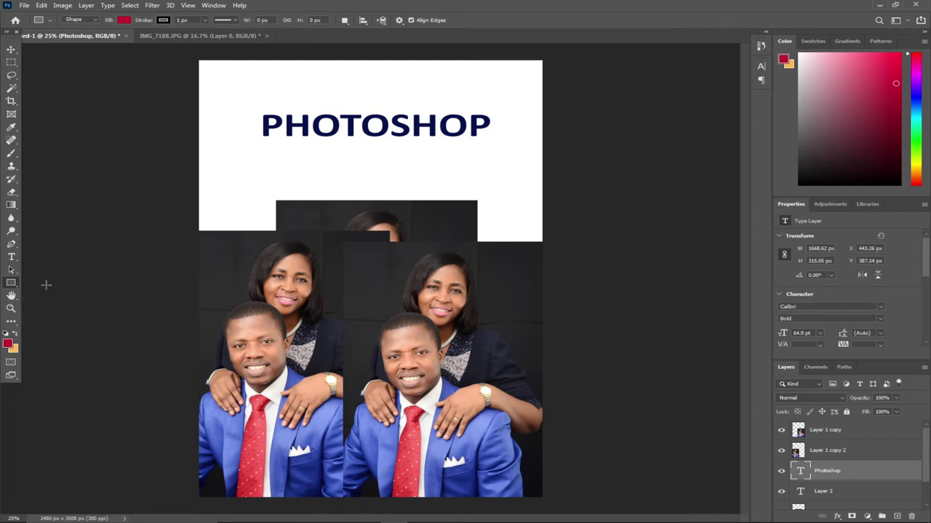
click(10, 285)
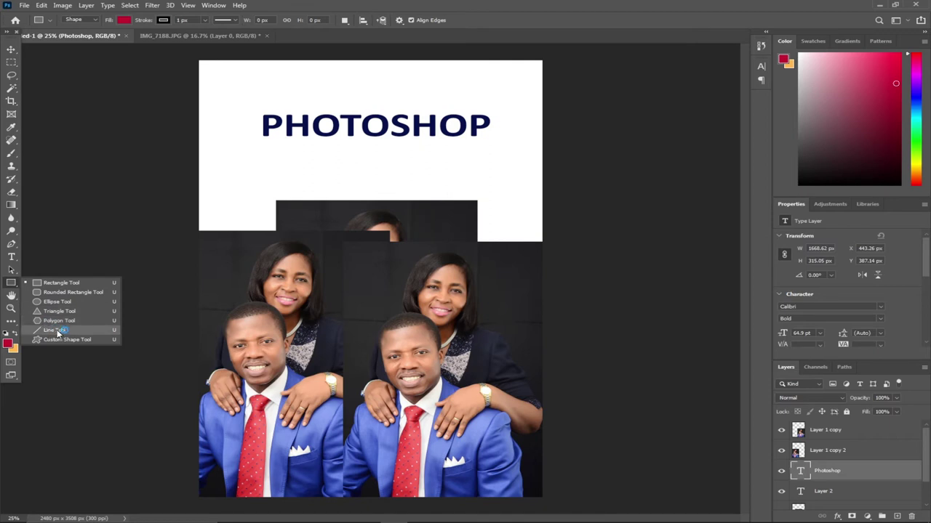
click(52, 285)
drag(246, 111, 501, 142)
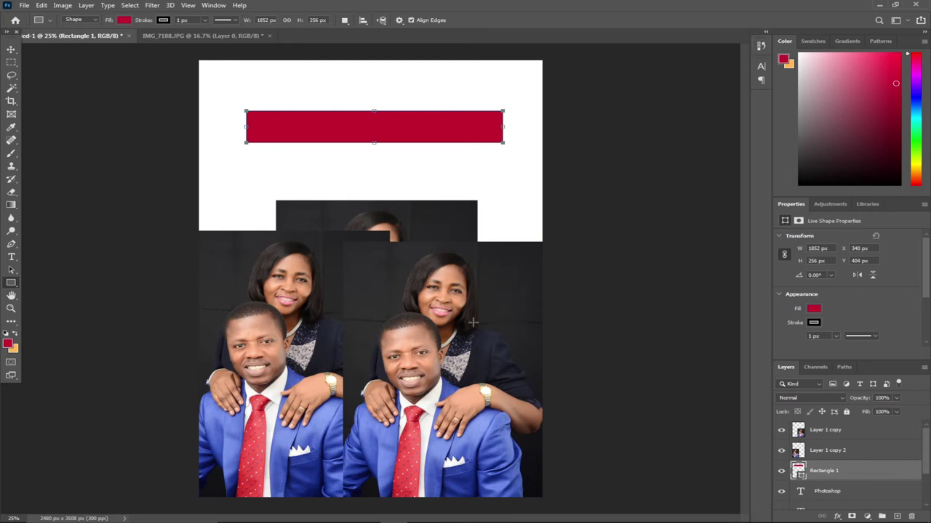
- Move the rectangle layer below the text layer and nudge it up slightly
drag(866, 472, 868, 500)
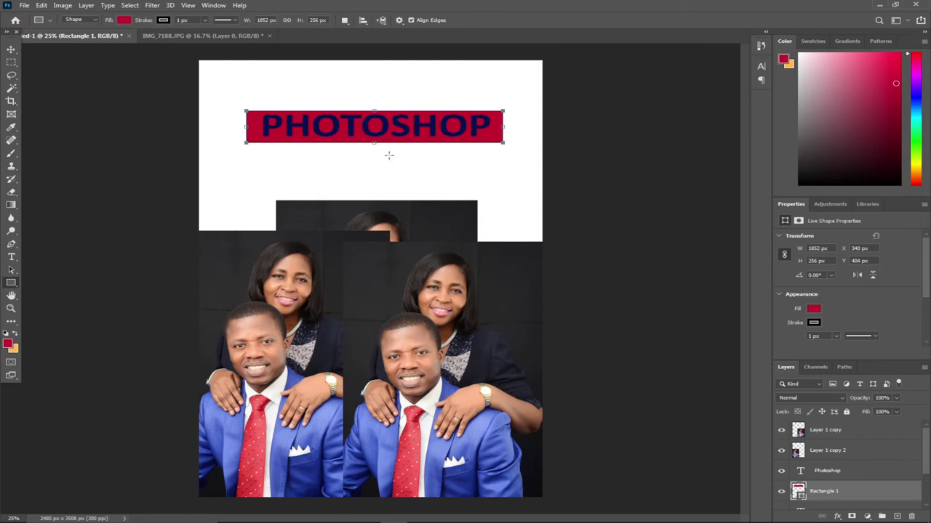
click(11, 49)
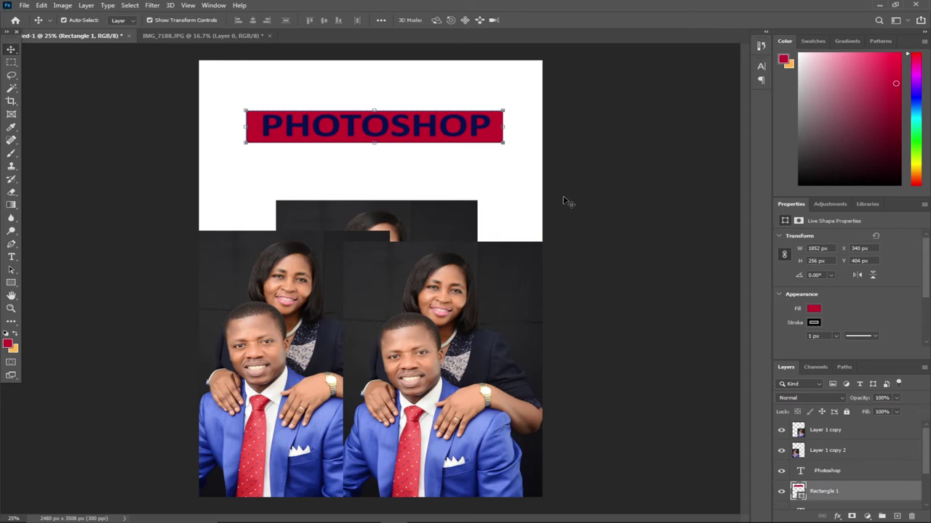
key(Up)
key(Up)
key(Up)
key(Up)
key(Up)
key(Up)
key(Up)
key(Up)
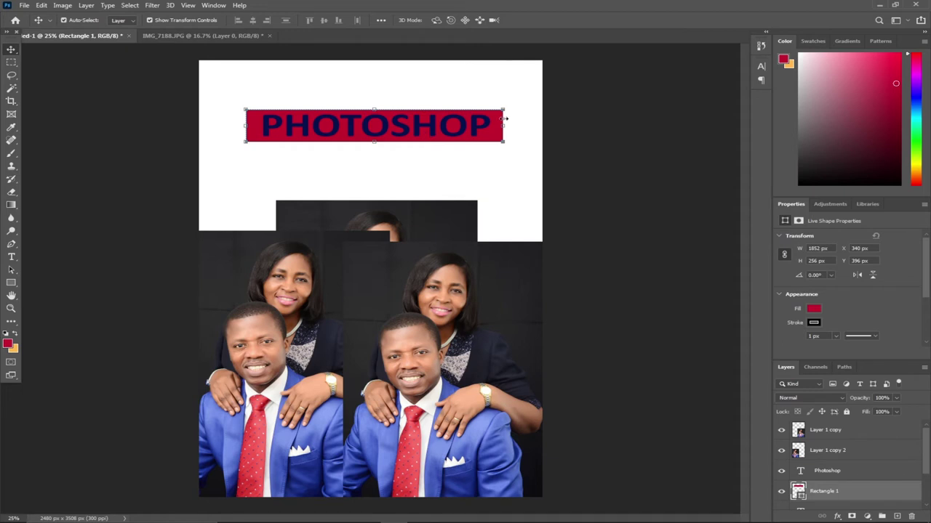
scroll(897, 463, down, 2)
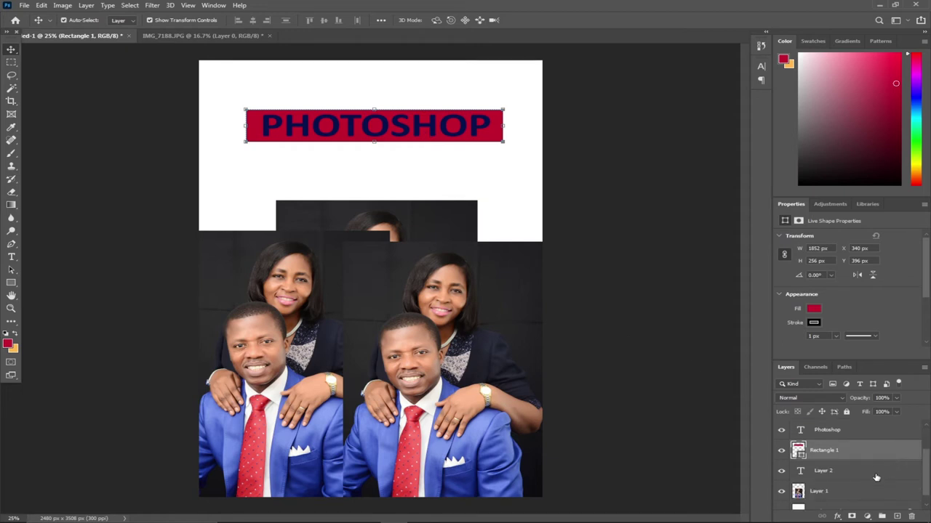
- Give the PHOTOSHOP text layer a 24 px white outside stroke plus a drop shadow
click(870, 431)
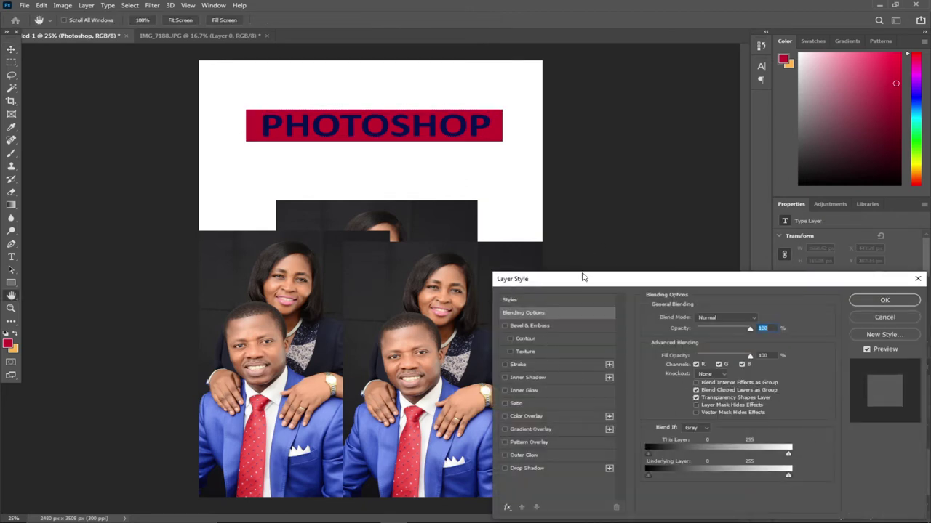
drag(590, 286, 626, 184)
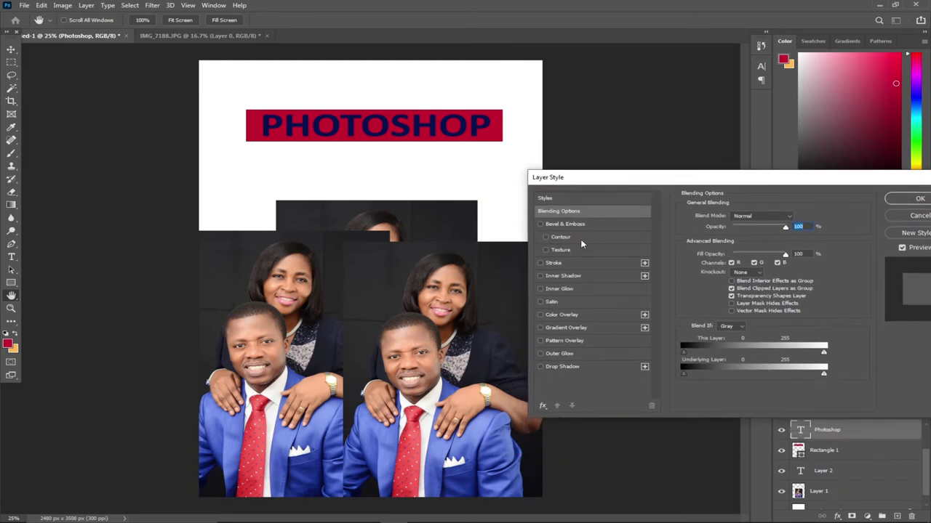
click(553, 263)
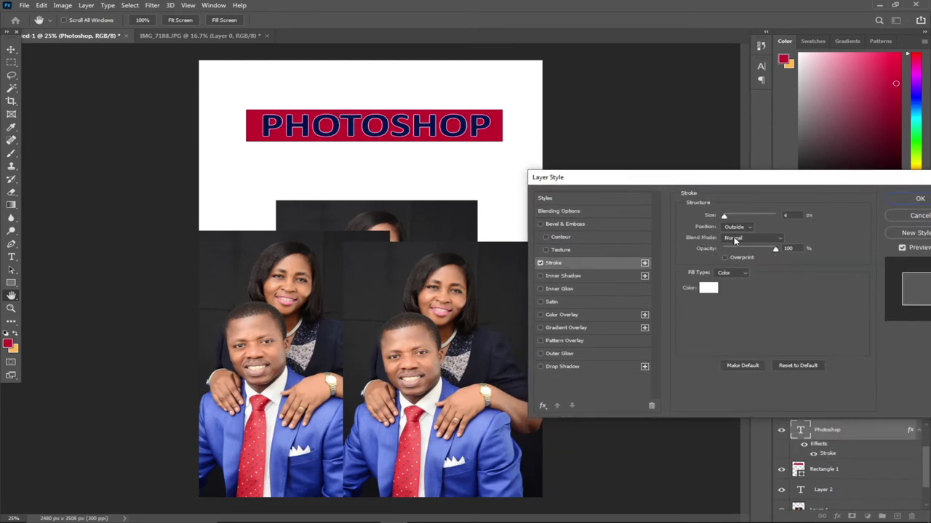
click(737, 227)
click(738, 238)
drag(726, 218, 731, 214)
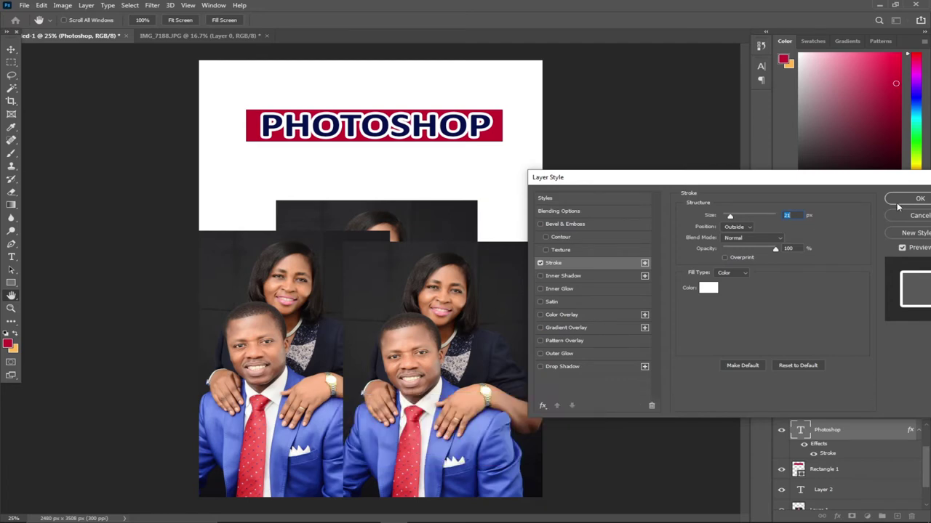
click(558, 366)
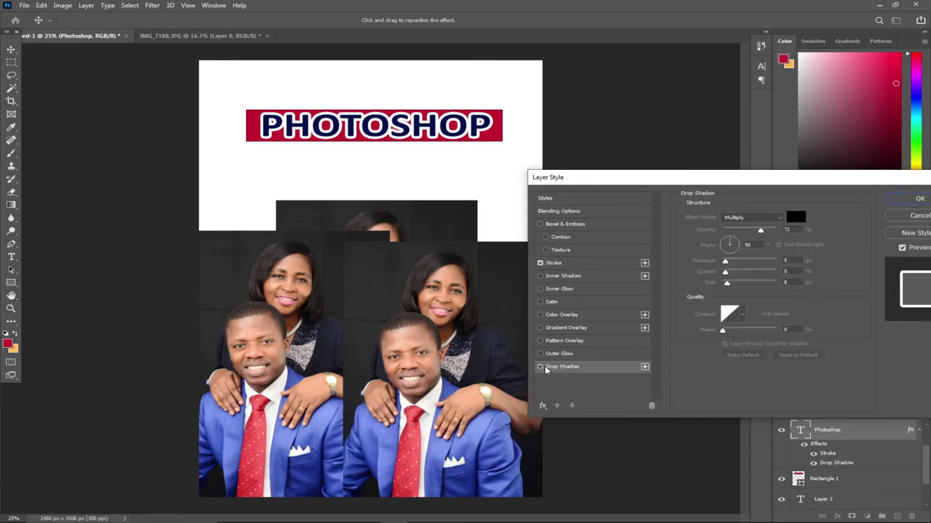
click(906, 199)
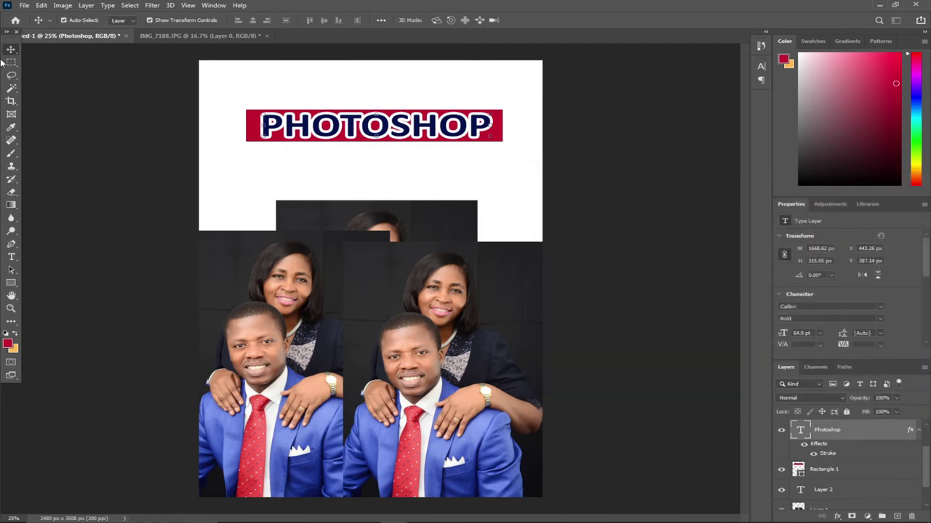
- Delete the extra portrait copies, keeping a single couple photo on the page
click(383, 221)
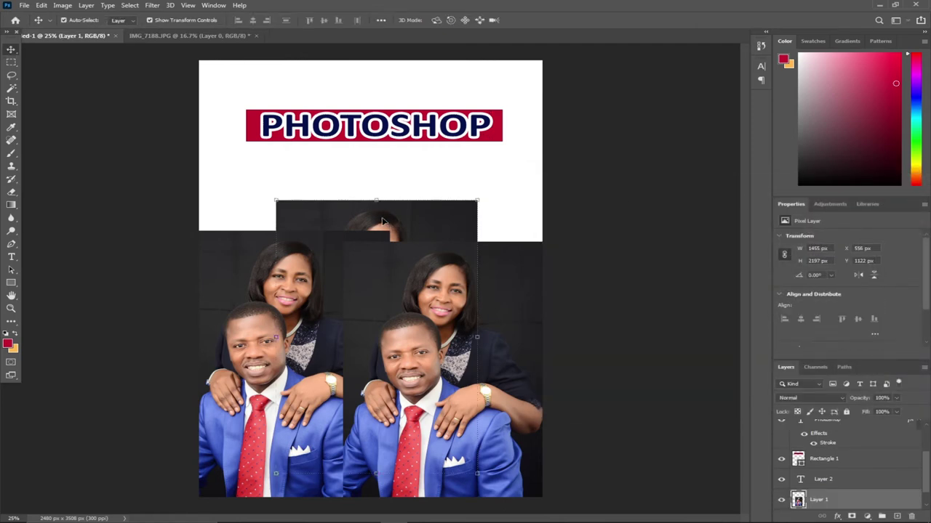
drag(372, 227, 452, 179)
click(318, 243)
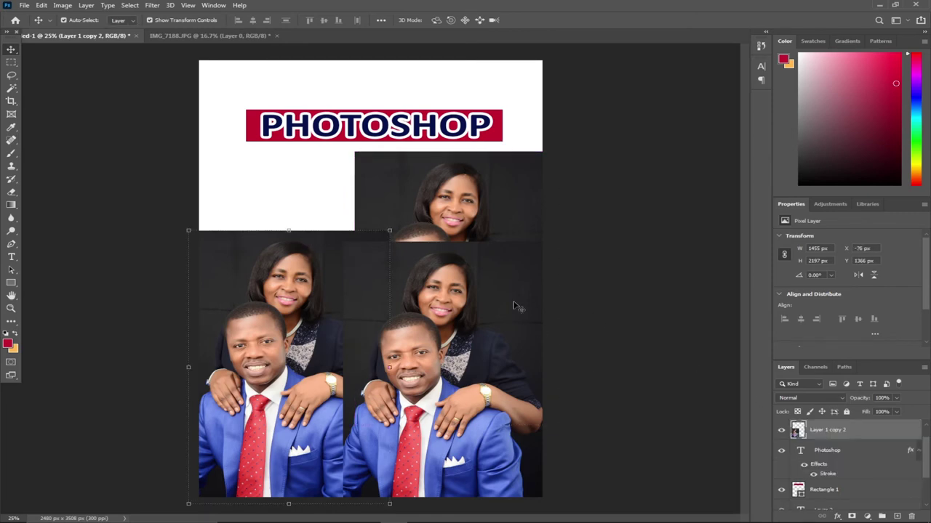
drag(367, 210, 276, 211)
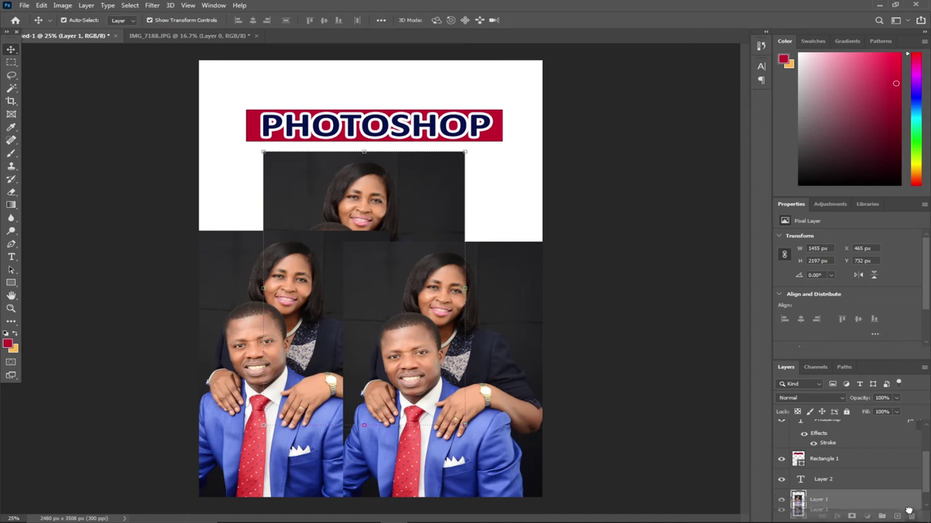
click(912, 516)
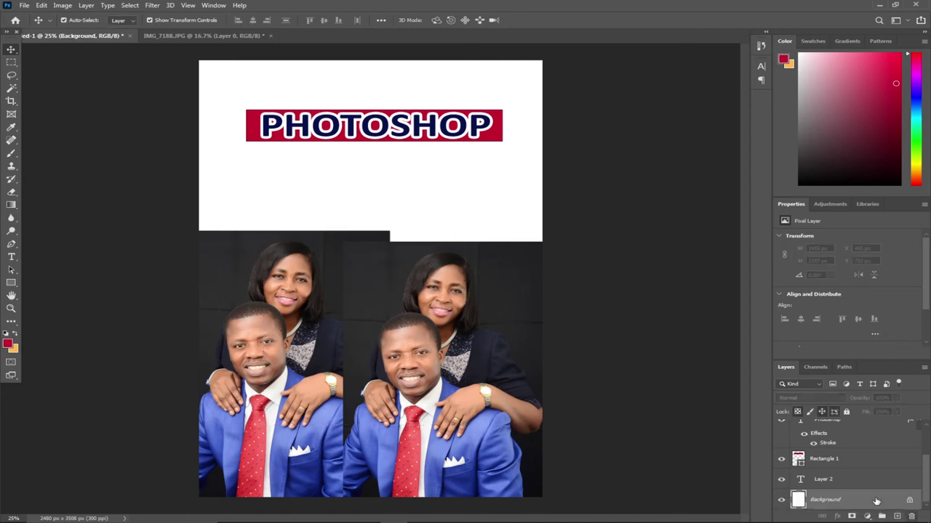
click(421, 385)
key(Delete)
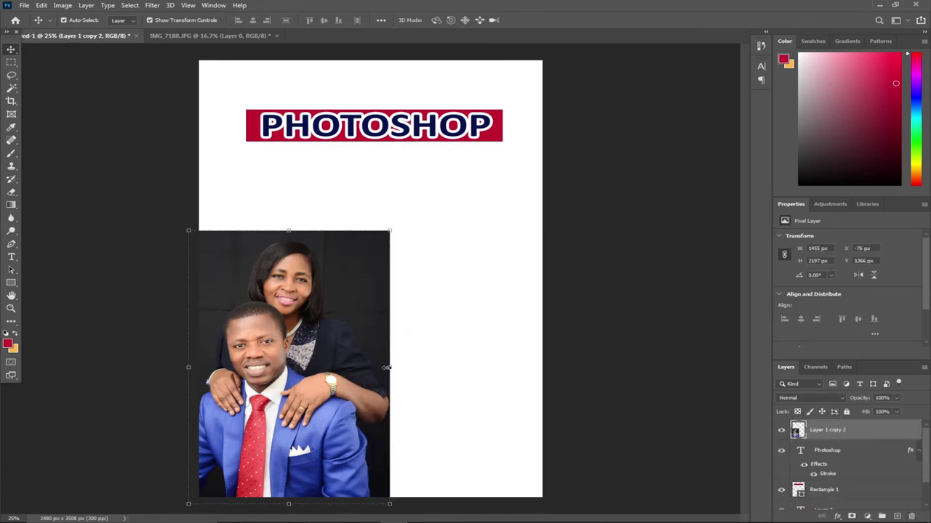
- Scale the remaining portrait to about 107% and centre it below the banner
key(ctrl+t)
drag(393, 229, 438, 161)
drag(274, 239, 338, 228)
drag(376, 493, 376, 443)
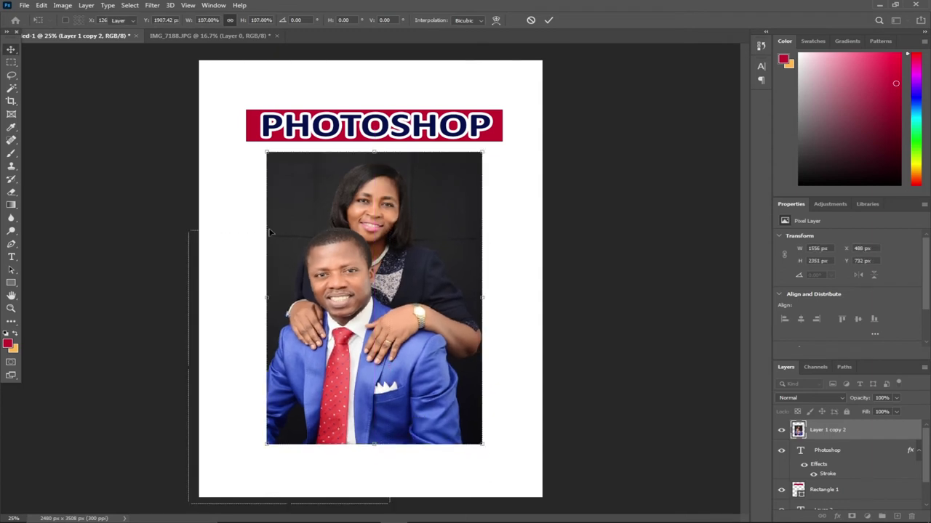
key(Return)
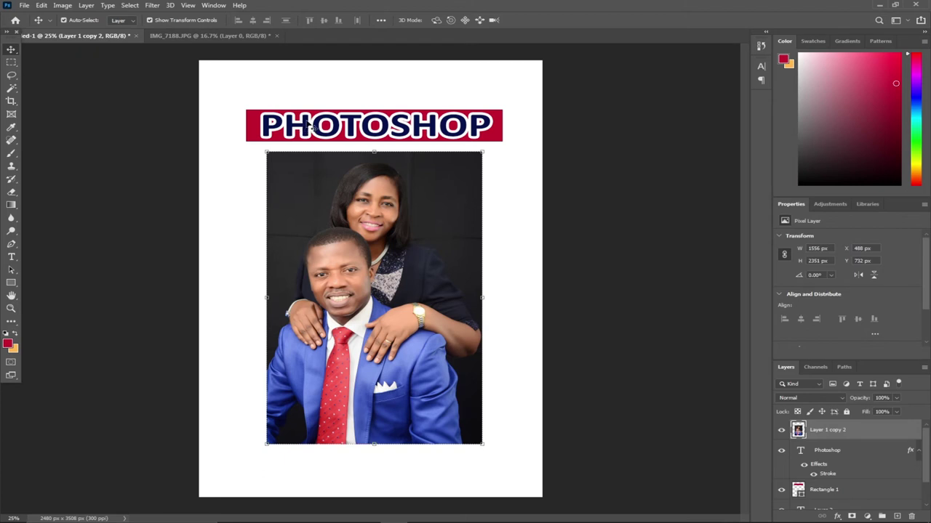
- Copy the PHOTOSHOP text and red banner to the page bottom and recentre the portrait
drag(311, 125, 311, 466)
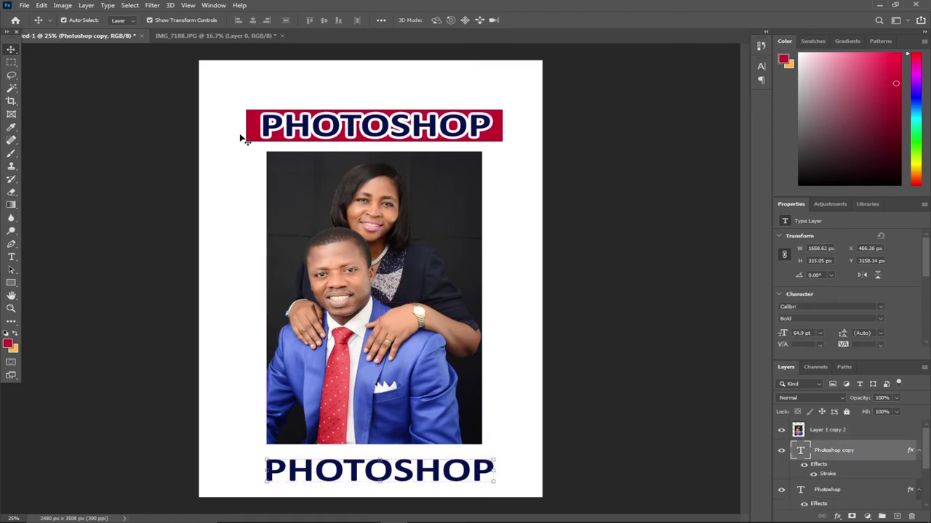
drag(251, 127, 254, 471)
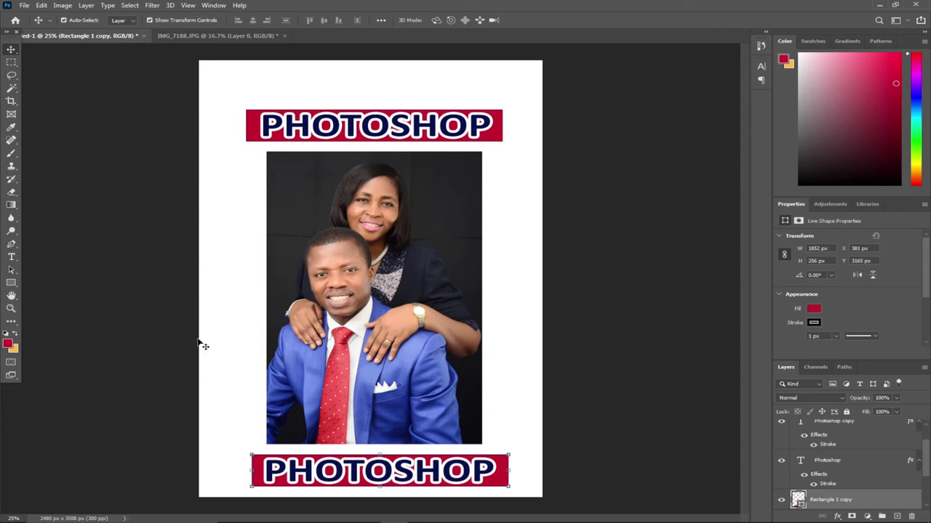
drag(351, 297, 352, 278)
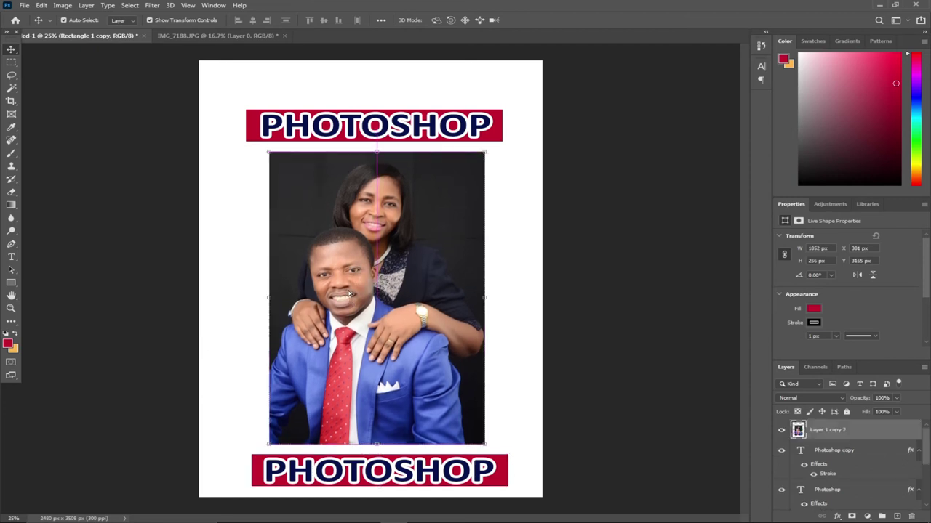
- In the Camera Raw Filter, raise Sharpening, Noise Reduction and Color Noise Reduction for the portrait
click(152, 5)
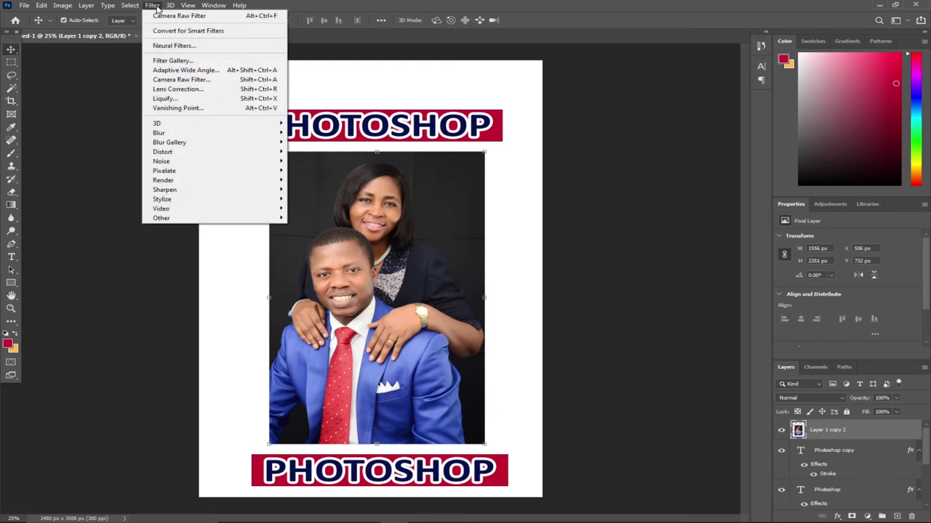
click(174, 81)
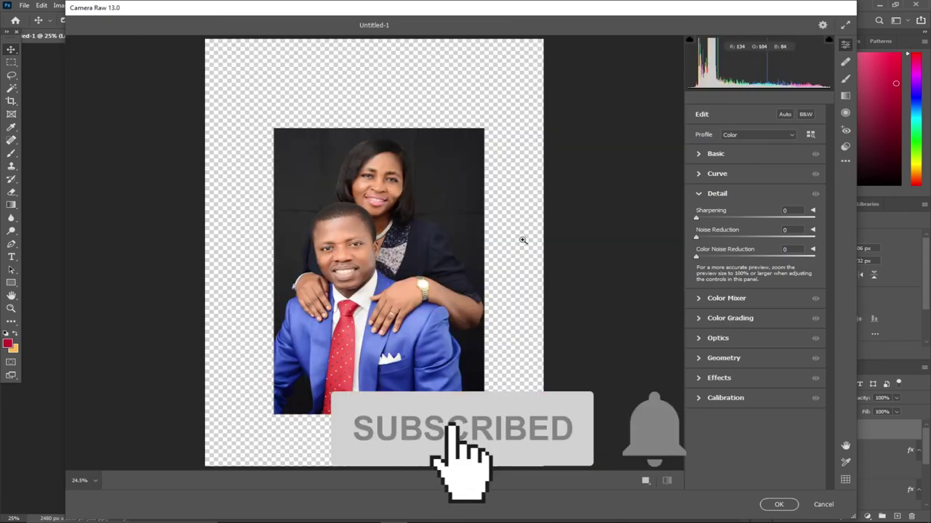
drag(722, 218, 768, 220)
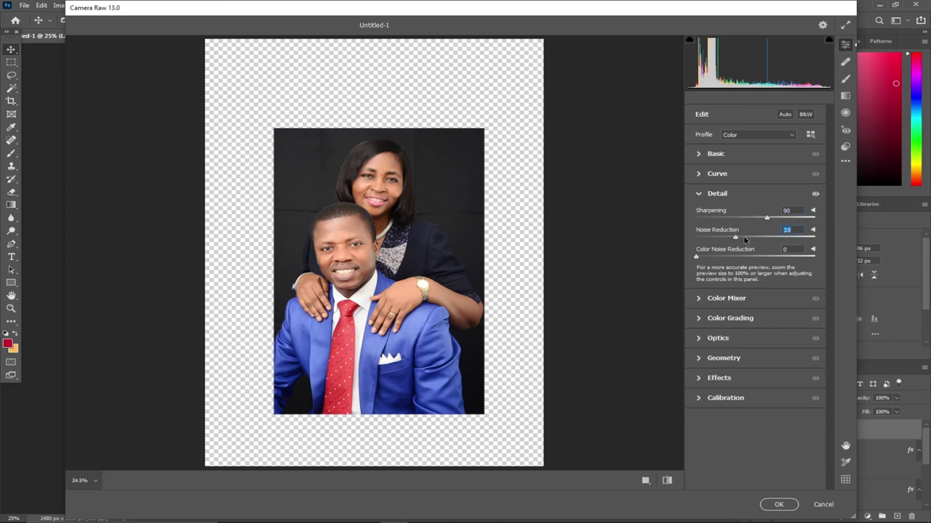
drag(752, 239, 762, 238)
drag(697, 253, 692, 208)
- Set Texture +6 and Clarity +7, then apply the Camera Raw filter
click(698, 155)
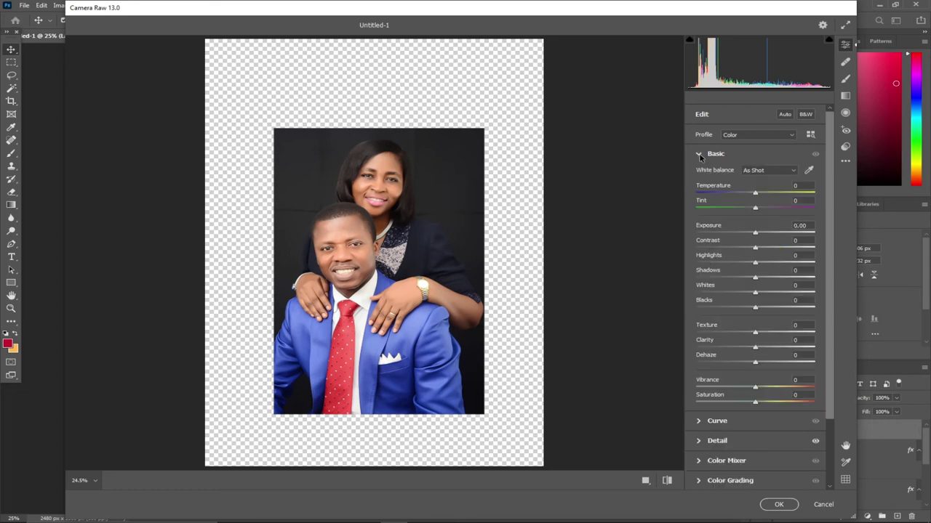
mouse_move(760, 350)
mouse_down()
mouse_move(773, 344)
mouse_move(761, 346)
mouse_move(759, 334)
mouse_up()
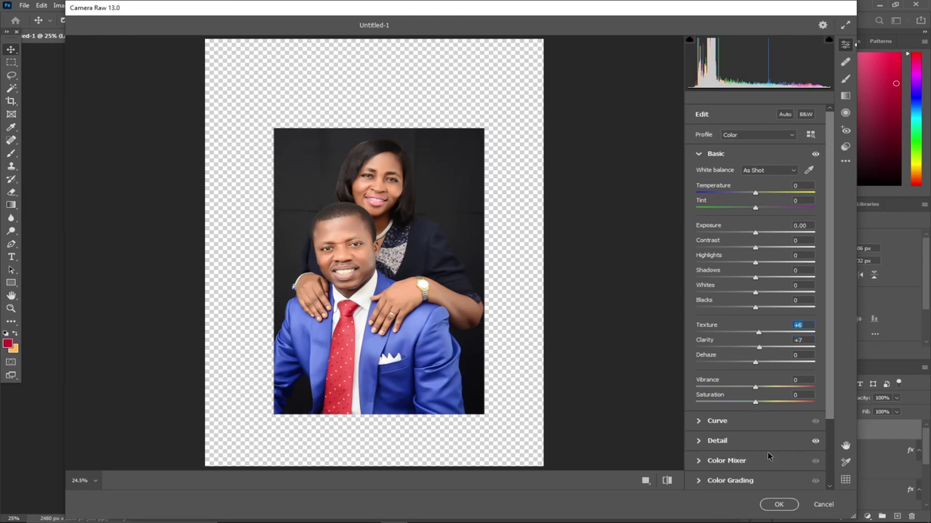
drag(420, 11, 764, 31)
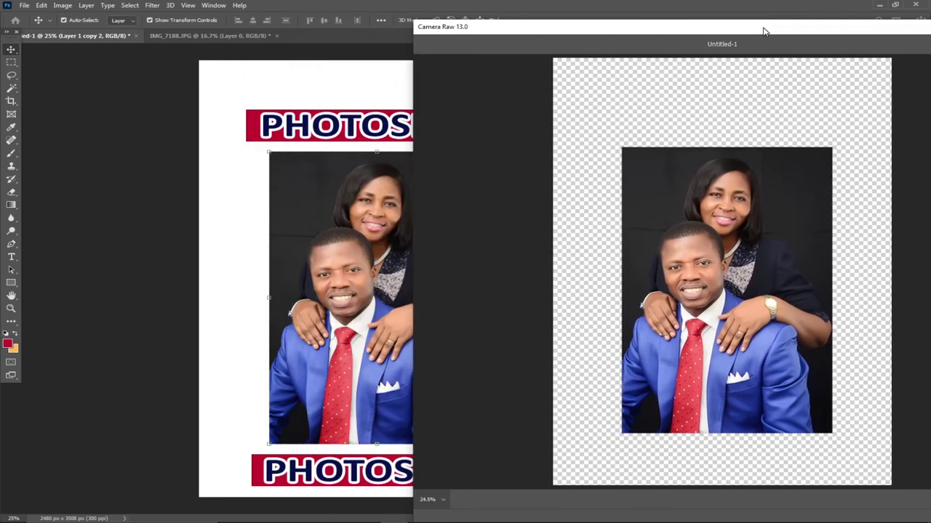
drag(765, 31, 285, 38)
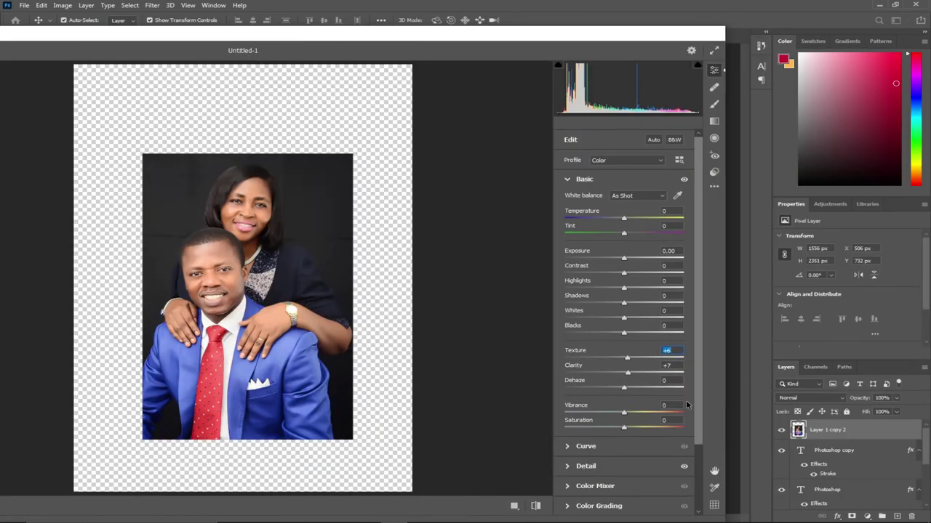
scroll(696, 399, down, 2)
scroll(695, 398, up, 1)
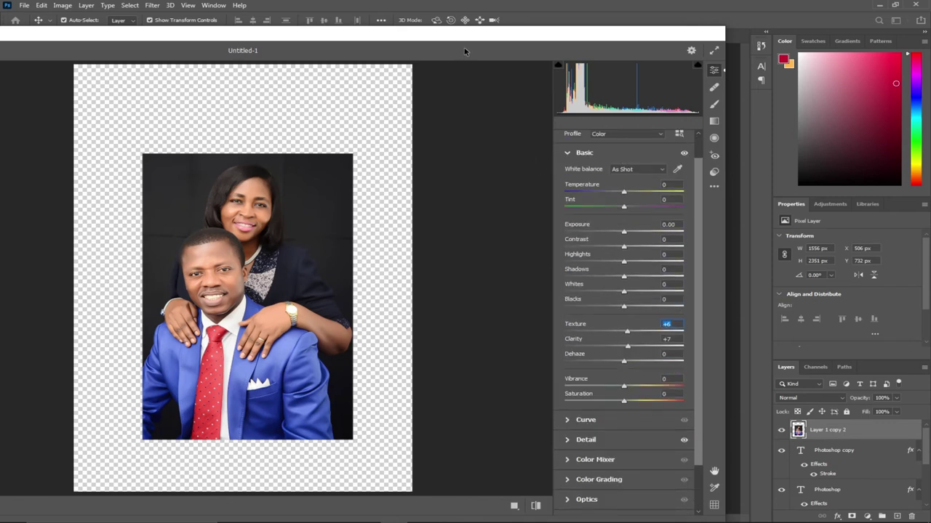
drag(480, 29, 350, 4)
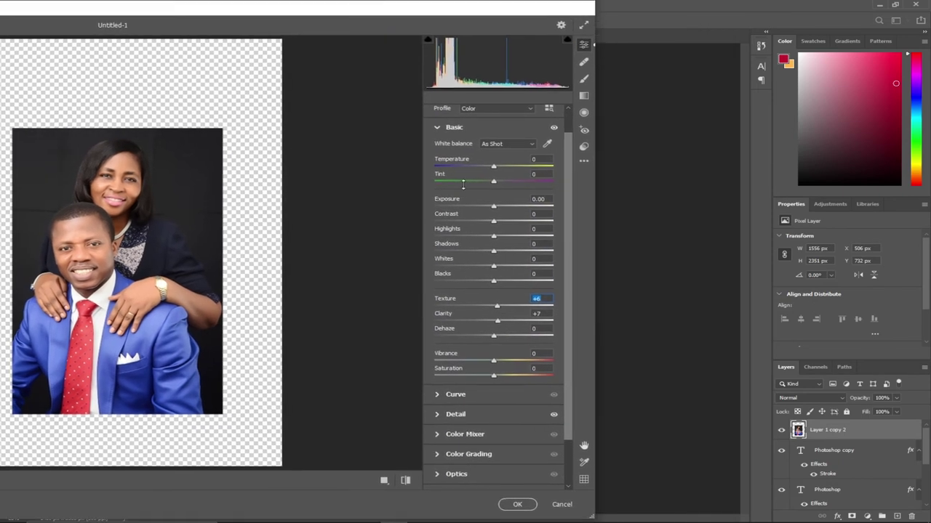
click(532, 509)
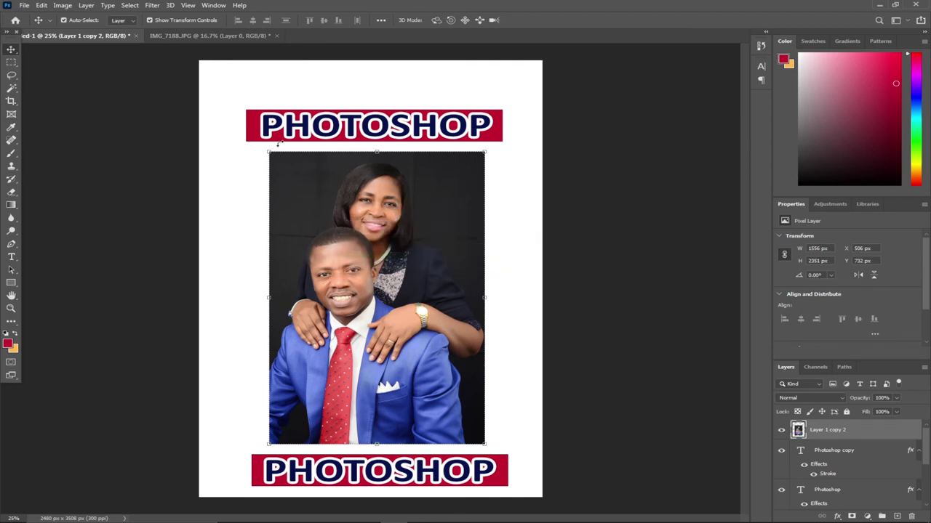
- Rotate the portrait to a slight tilt with Edit > Transform
click(41, 6)
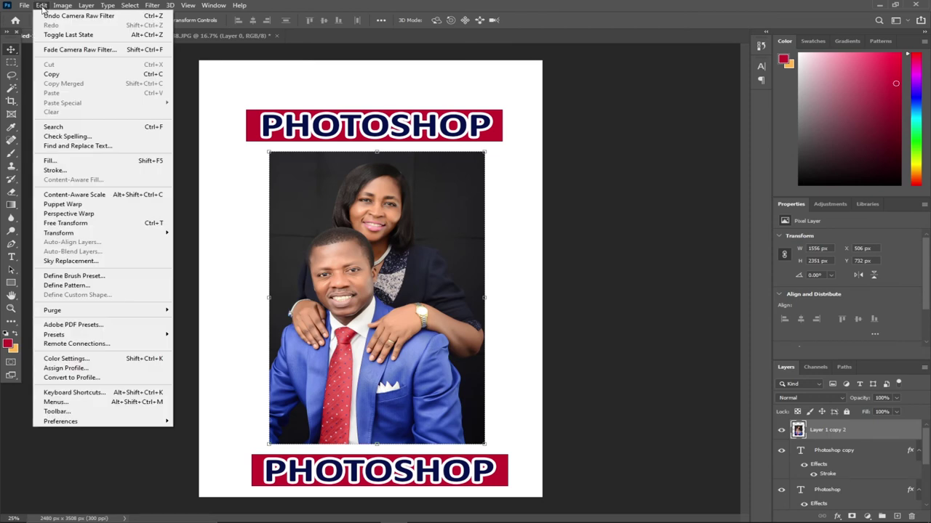
click(67, 223)
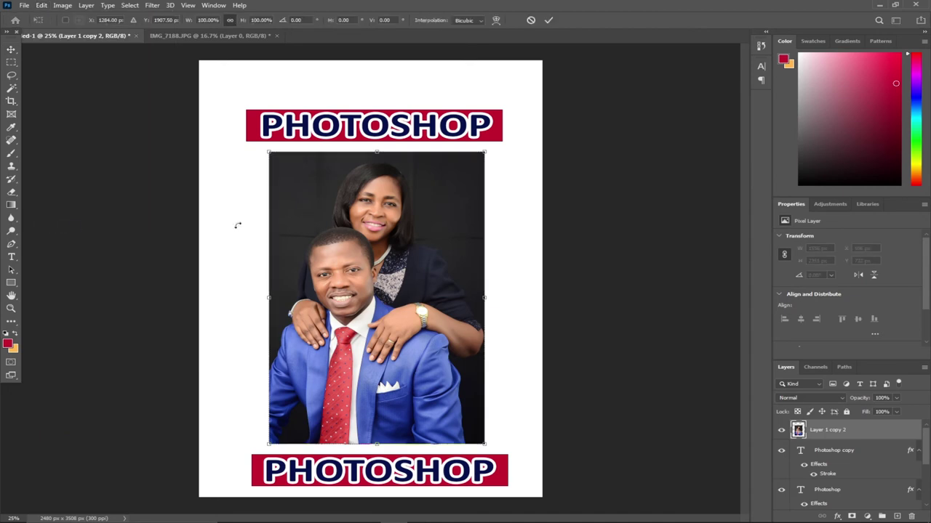
drag(517, 145, 477, 172)
- Try a Warp bend on the photo's top-right corner, then undo it
click(41, 5)
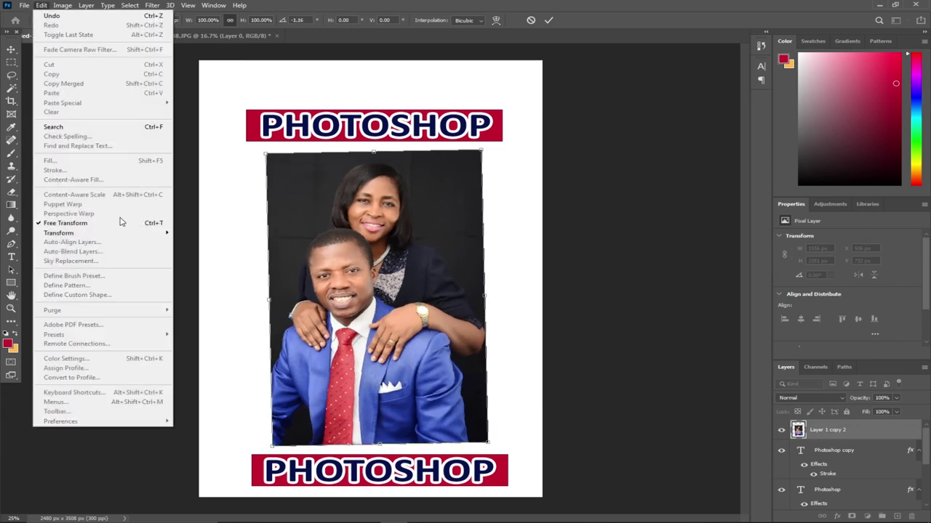
mouse_move(101, 235)
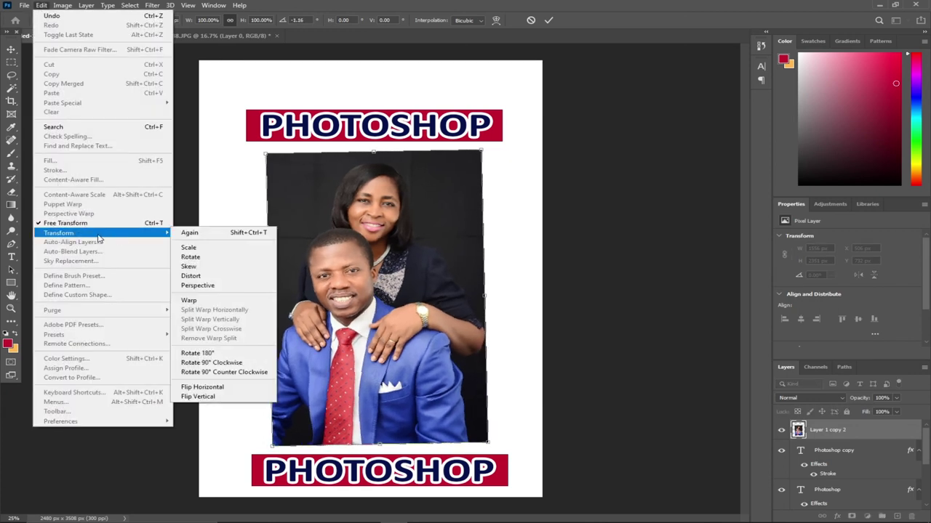
click(189, 300)
drag(482, 152, 498, 164)
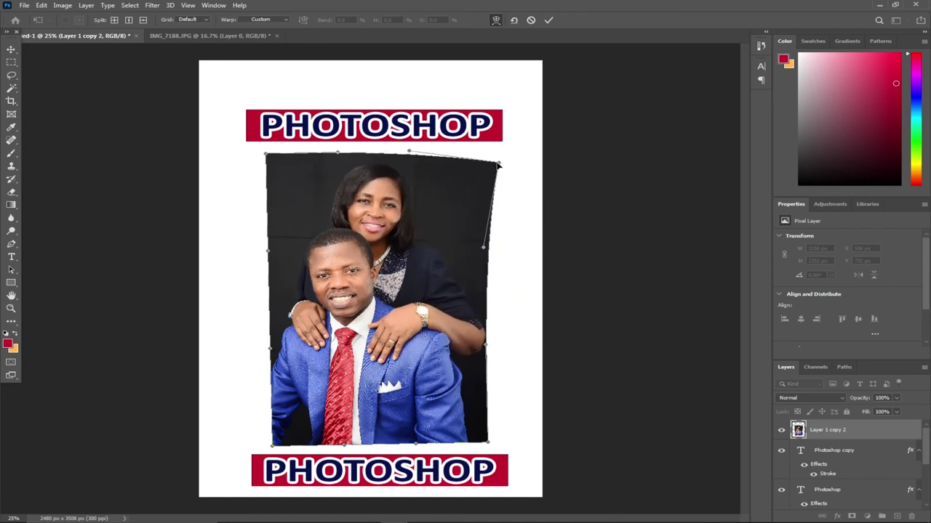
key(ctrl+z)
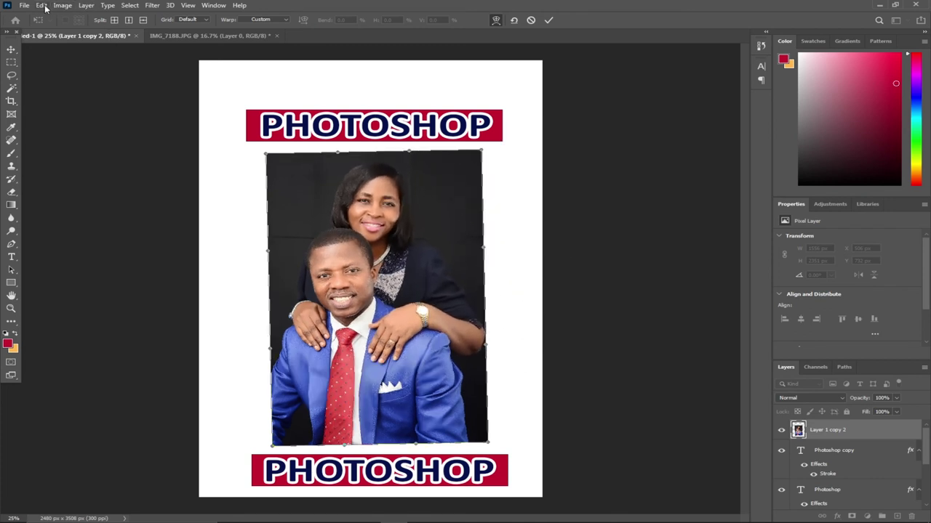
- Try a Perspective transform on the photo's top edge, then undo it
click(41, 6)
mouse_move(100, 232)
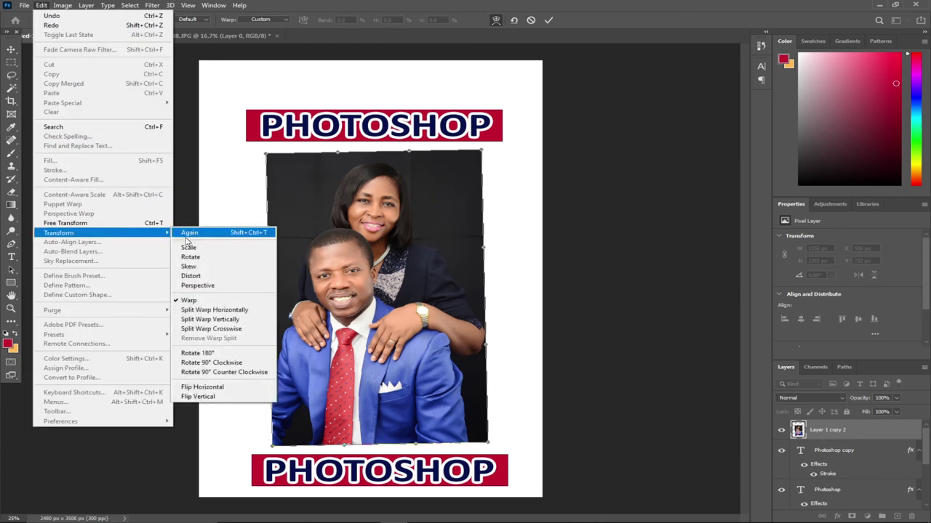
click(208, 285)
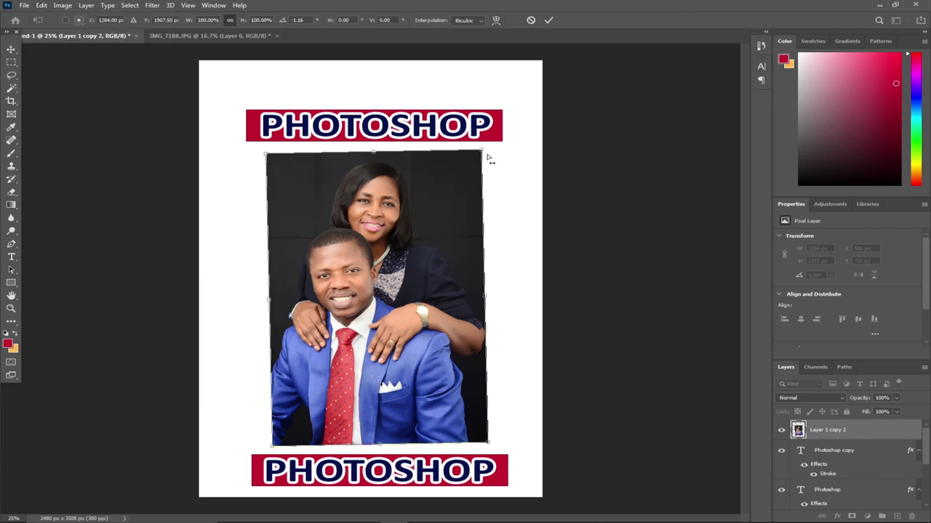
mouse_move(481, 154)
mouse_down()
mouse_move(551, 115)
mouse_move(567, 121)
mouse_move(500, 150)
mouse_move(490, 167)
mouse_up()
key(ctrl+z)
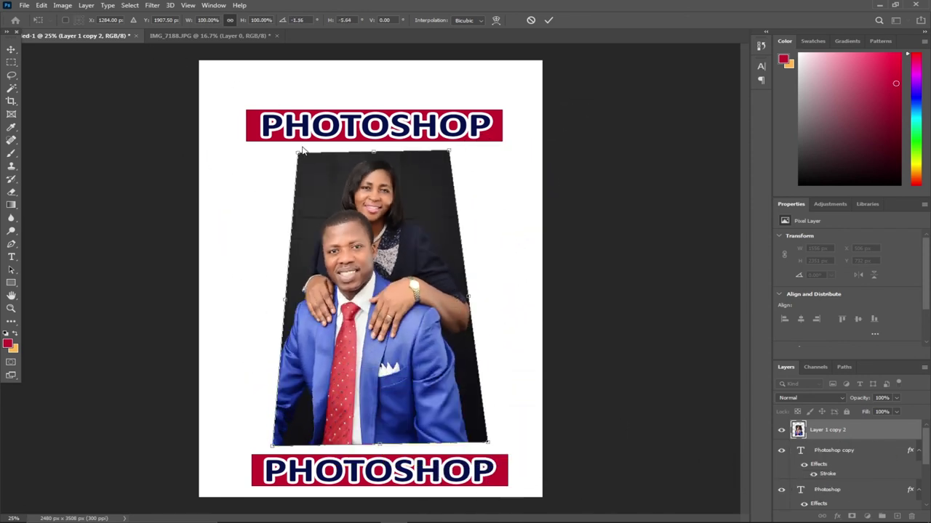
key(ctrl+z)
- Try a Distort skew on the top-right corner, undo it, and commit the transform
click(42, 5)
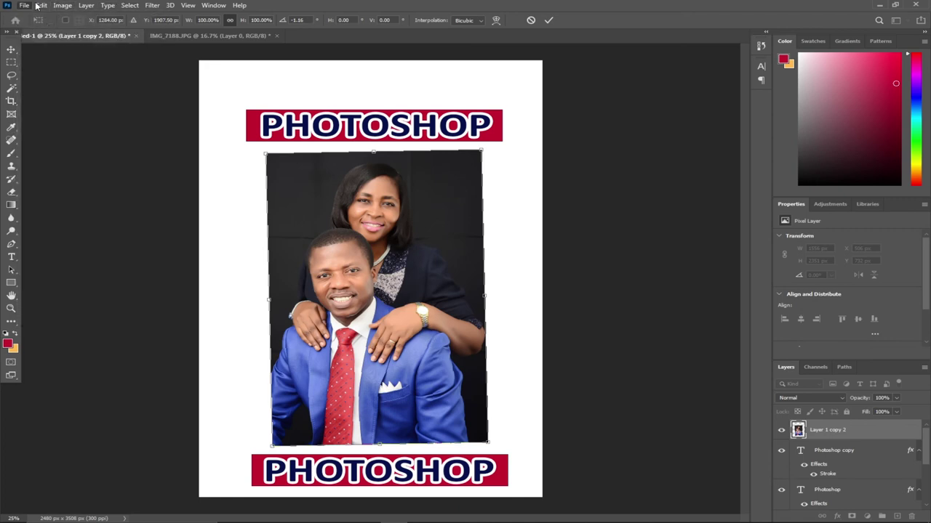
mouse_move(121, 234)
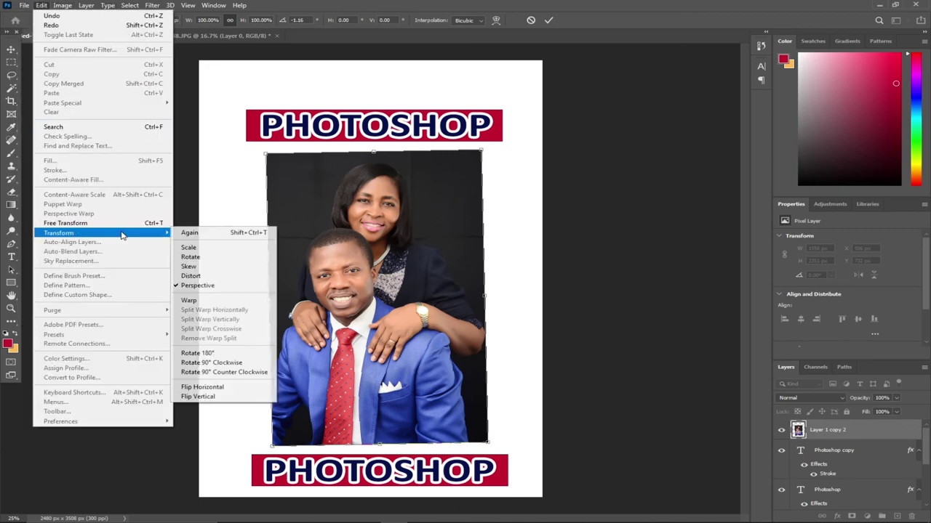
click(191, 277)
drag(481, 151, 447, 177)
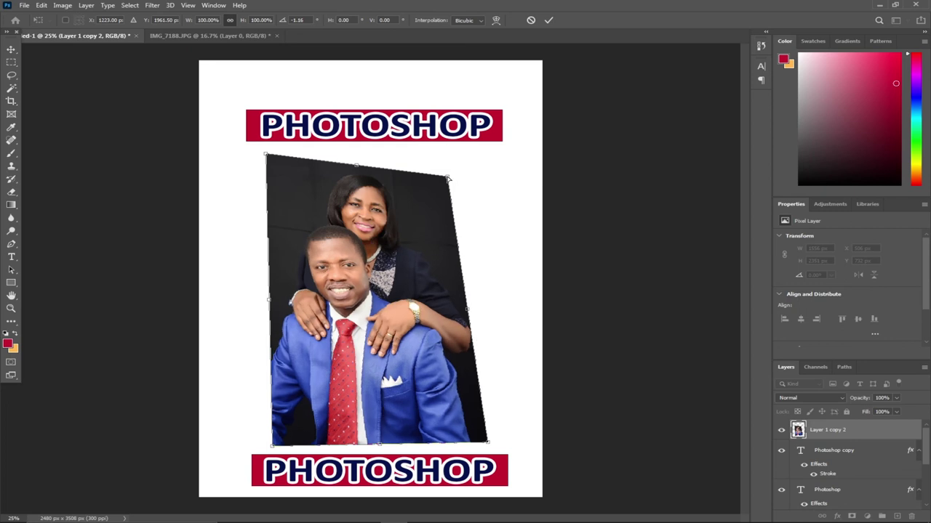
key(ctrl+z)
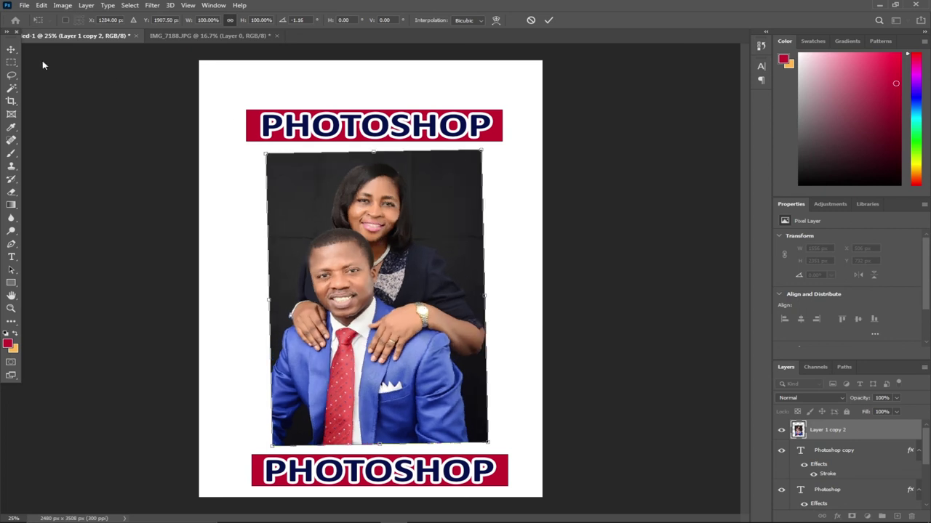
click(11, 49)
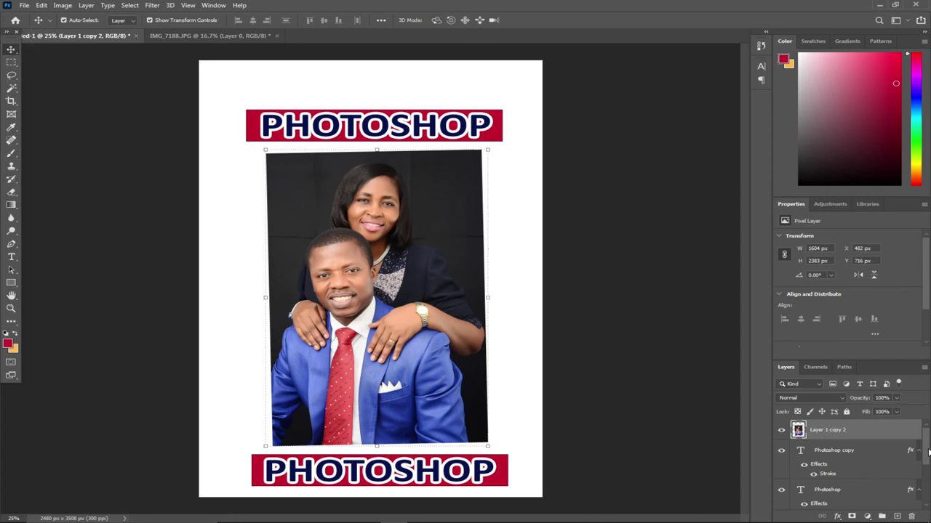
- Convert the locked Background into an editable Layer 0
drag(927, 449, 925, 496)
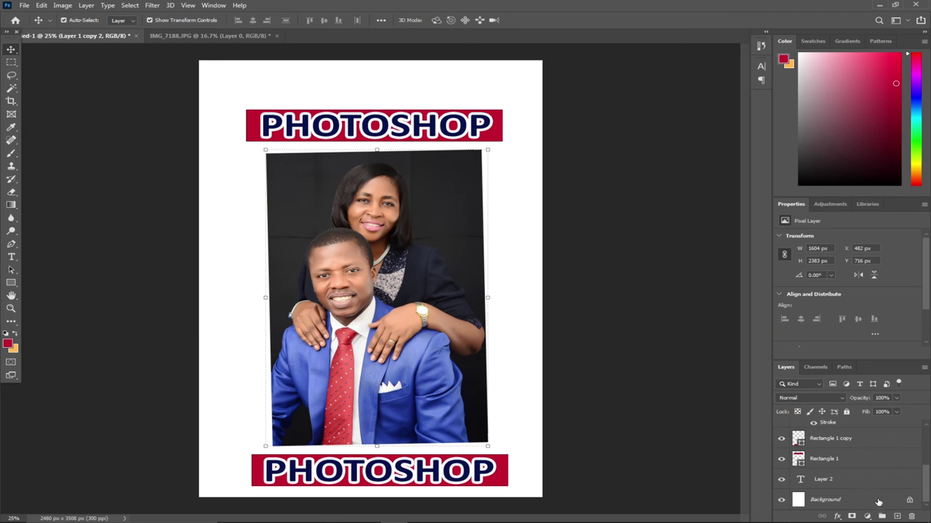
double_click(879, 501)
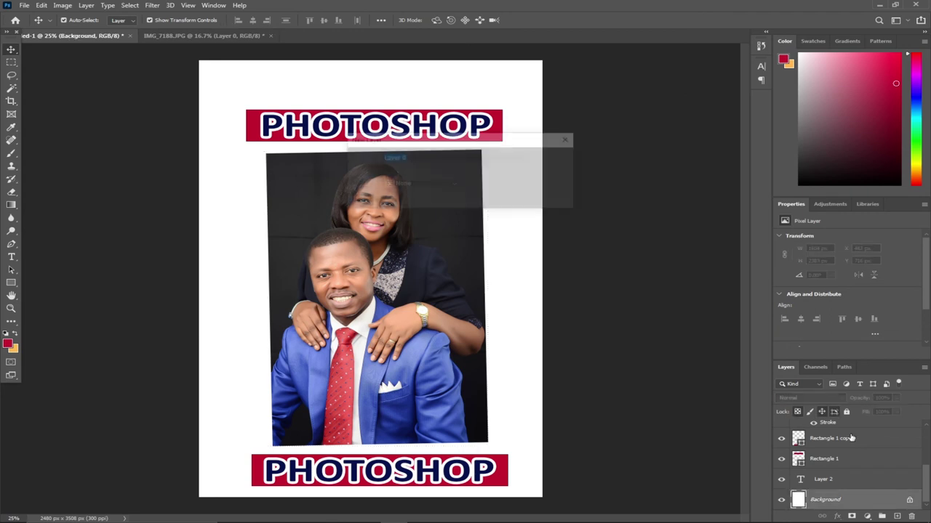
click(549, 159)
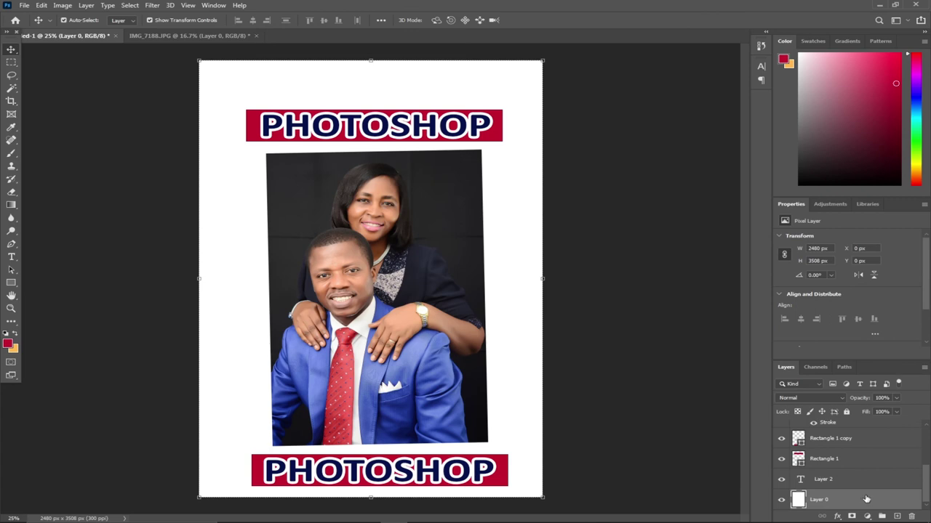
- Add a slate-blue Color Overlay to Layer 0's style, then switch it off
double_click(871, 502)
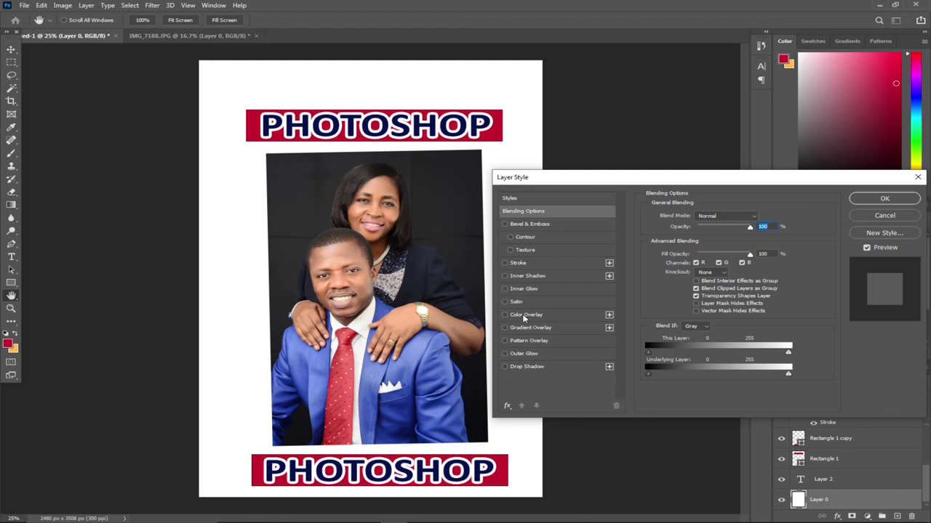
click(521, 315)
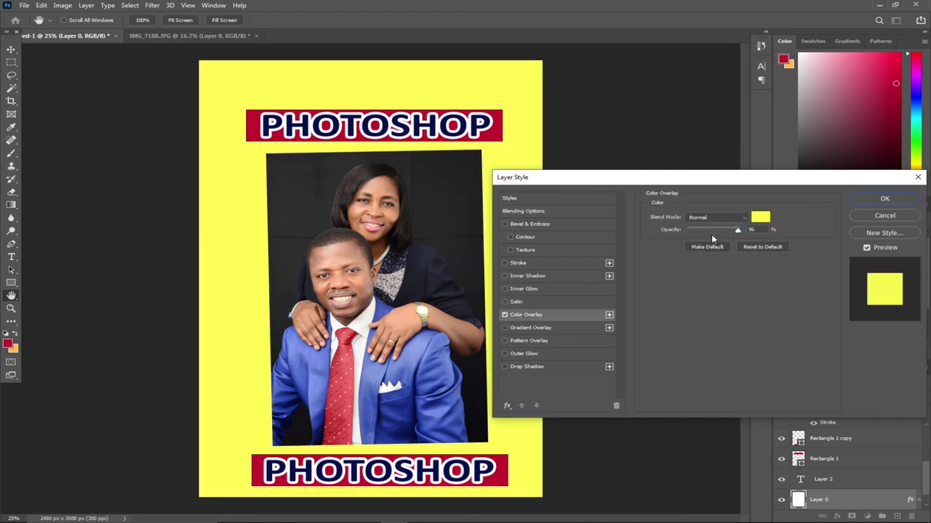
click(761, 222)
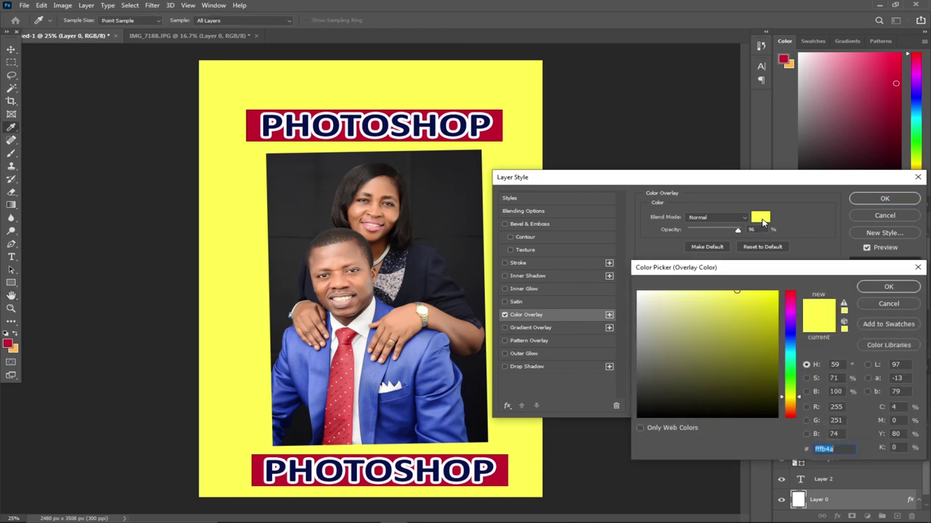
click(772, 377)
click(791, 338)
drag(748, 379, 690, 343)
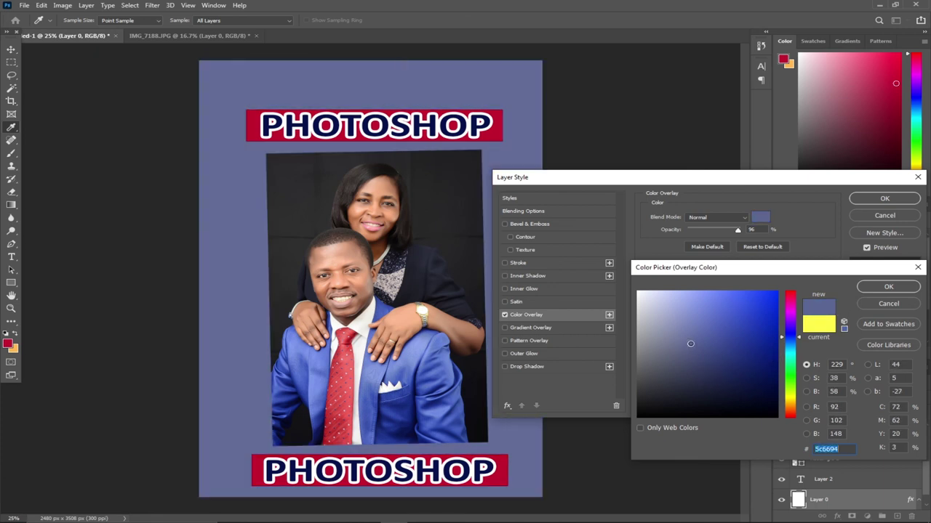
click(887, 288)
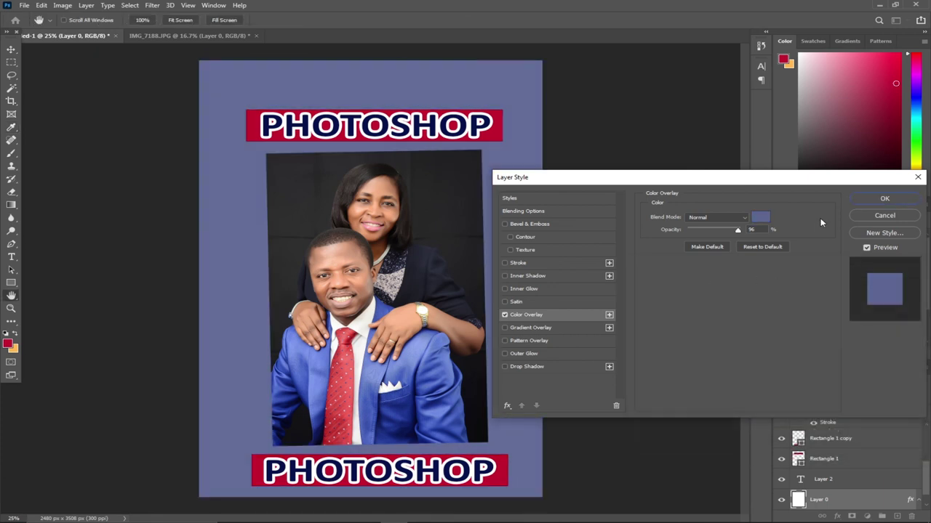
click(504, 315)
- Enable Gradient Overlay on the background and try several main gradient presets
click(506, 328)
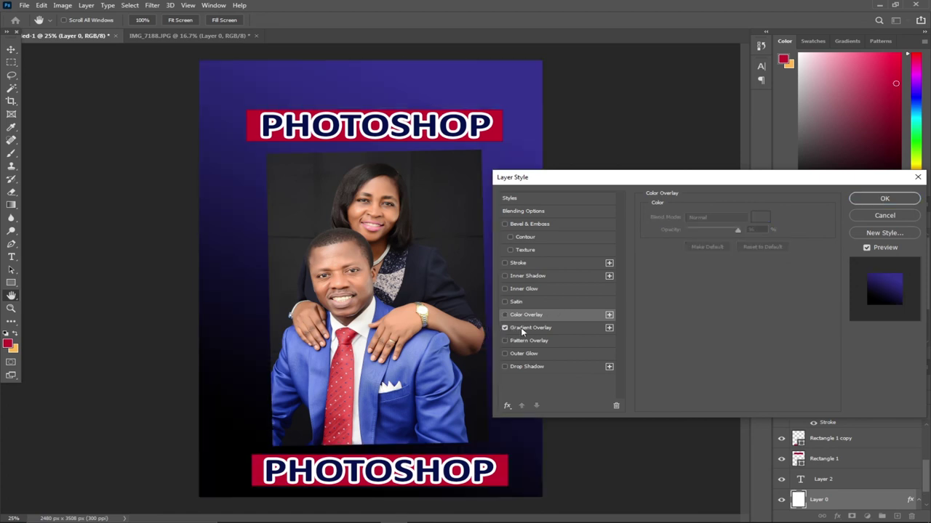
click(530, 327)
click(749, 240)
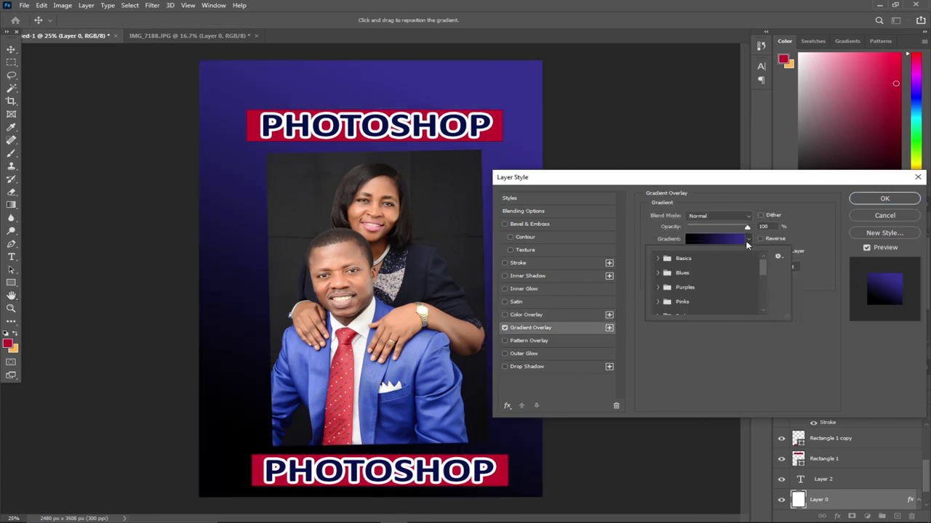
drag(763, 276, 763, 301)
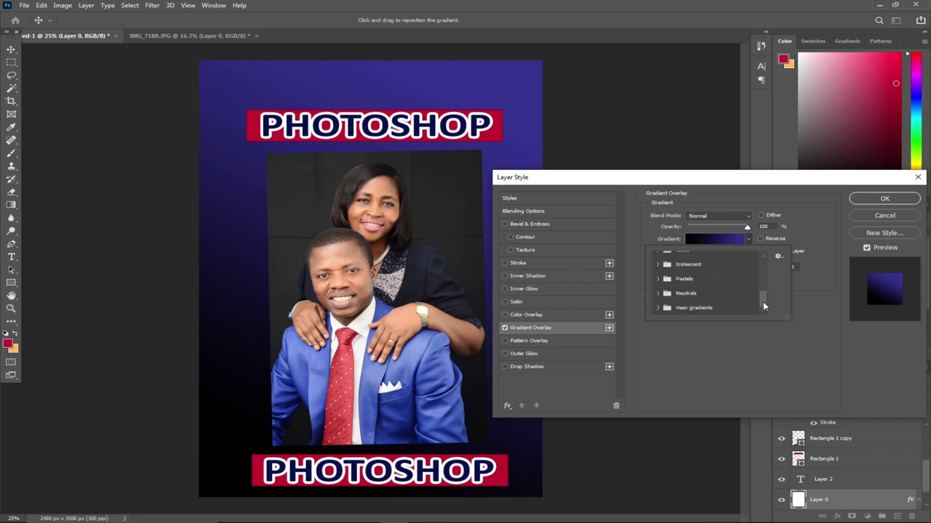
click(658, 308)
drag(763, 270, 764, 287)
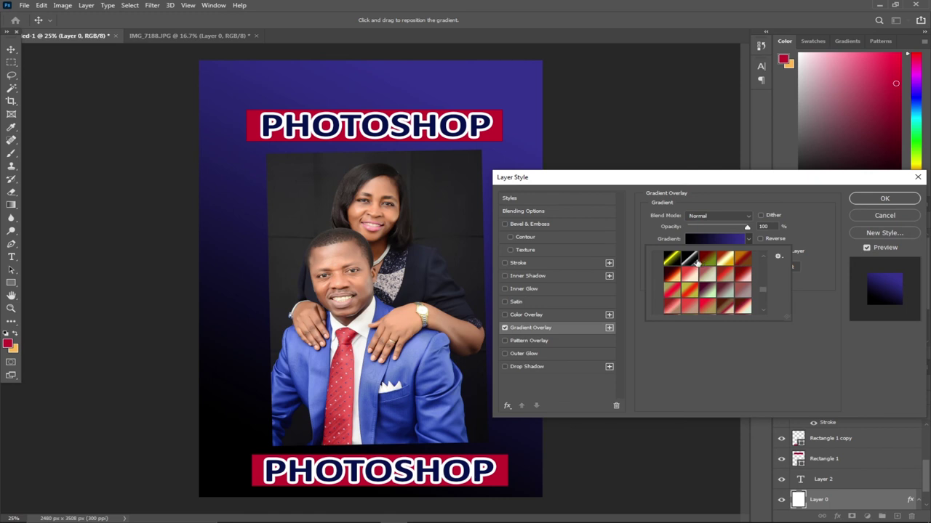
click(691, 261)
click(671, 274)
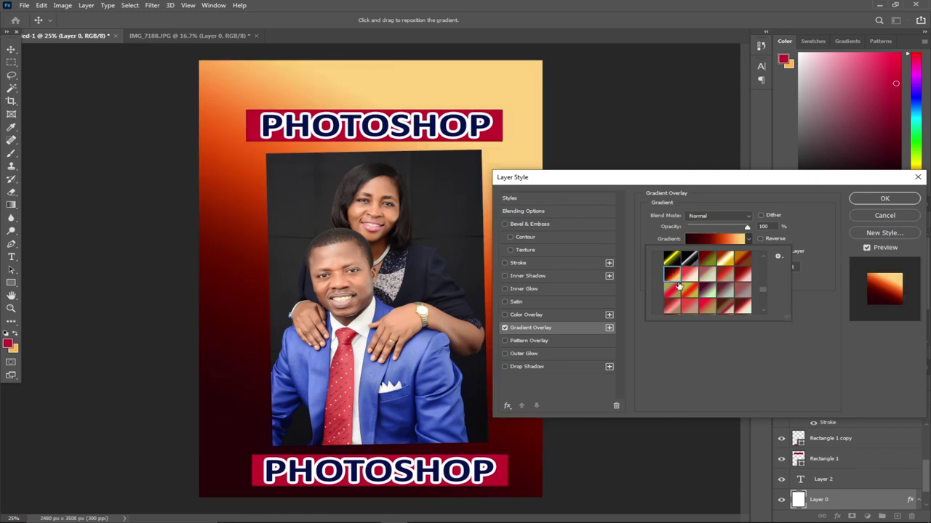
click(706, 290)
click(742, 290)
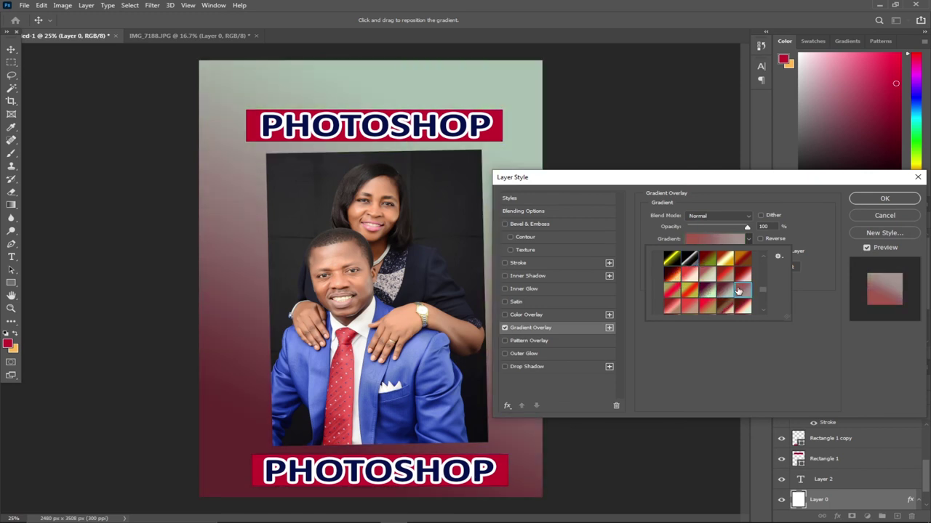
click(735, 306)
click(709, 307)
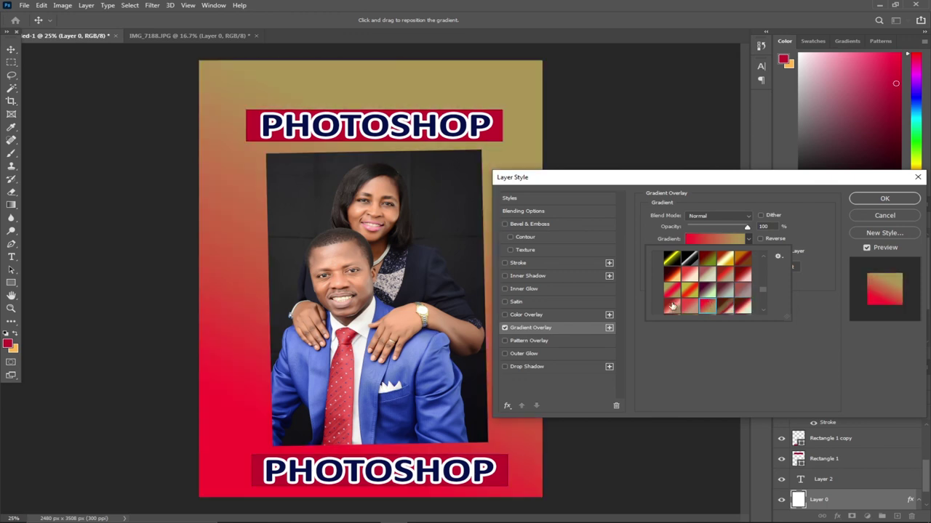
click(671, 306)
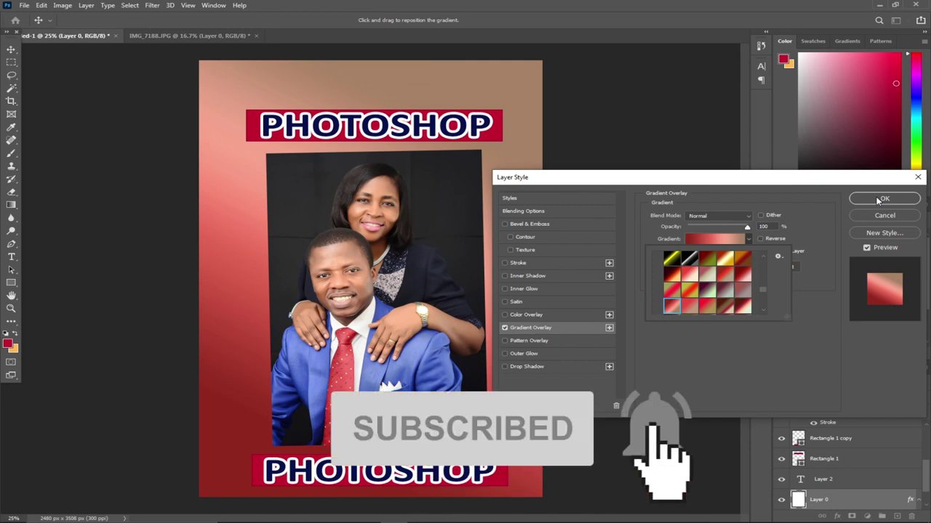
- Choose a light pink gradient preset and apply the overlay at 61° and 76% scale
scroll(724, 287, down, 5)
click(724, 287)
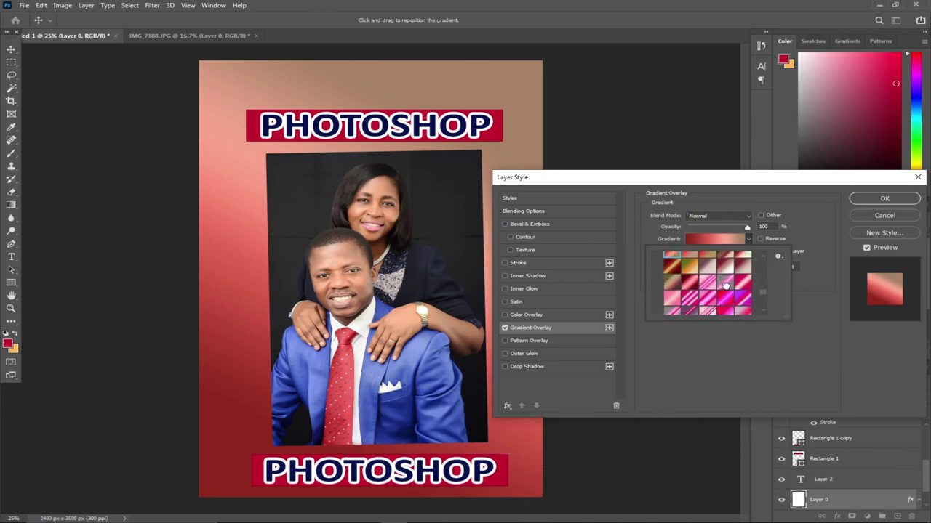
click(673, 299)
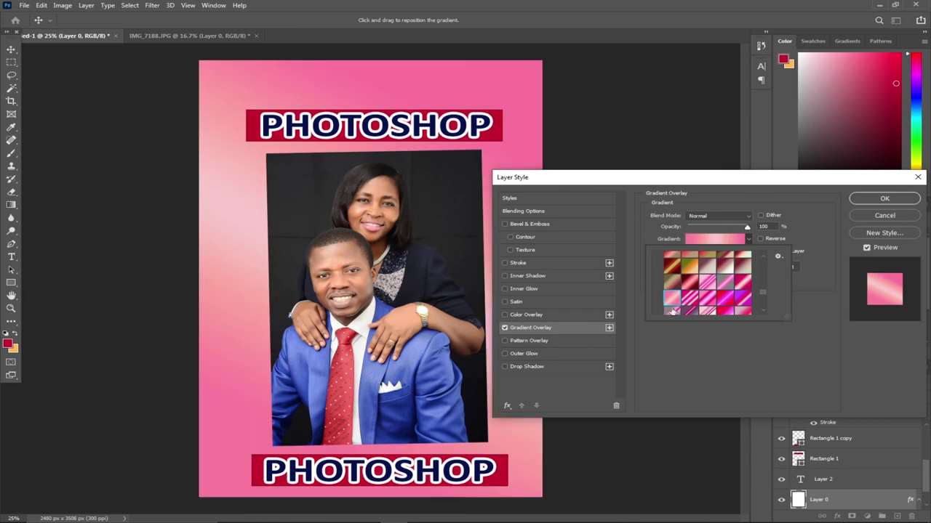
click(868, 203)
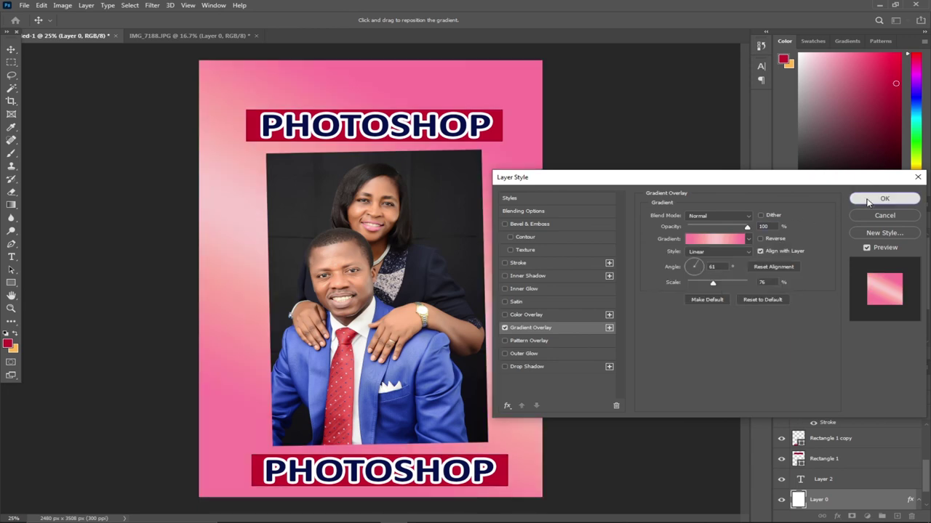
click(868, 203)
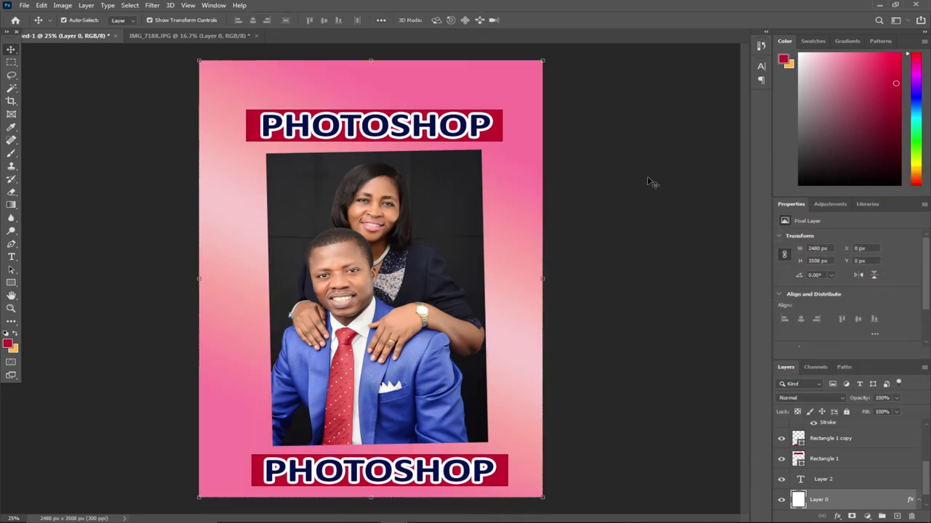